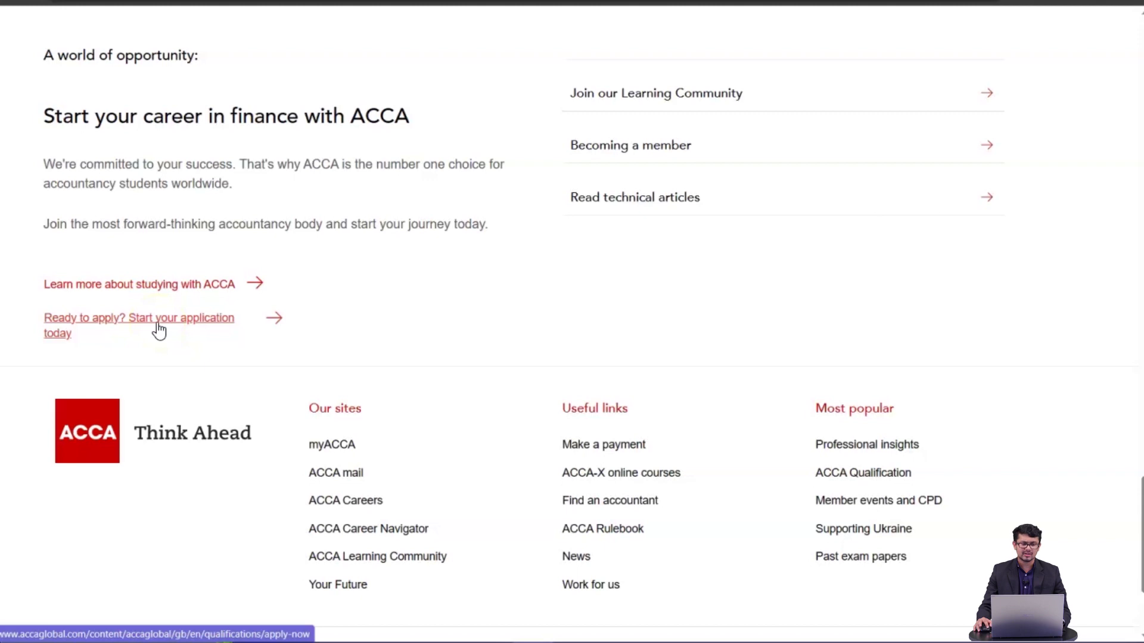
- Follow the 'Ready to apply? Start your application today' link at the bottom of the ACCA home page
{"action": "left_click", "coordinate": [159, 331]}
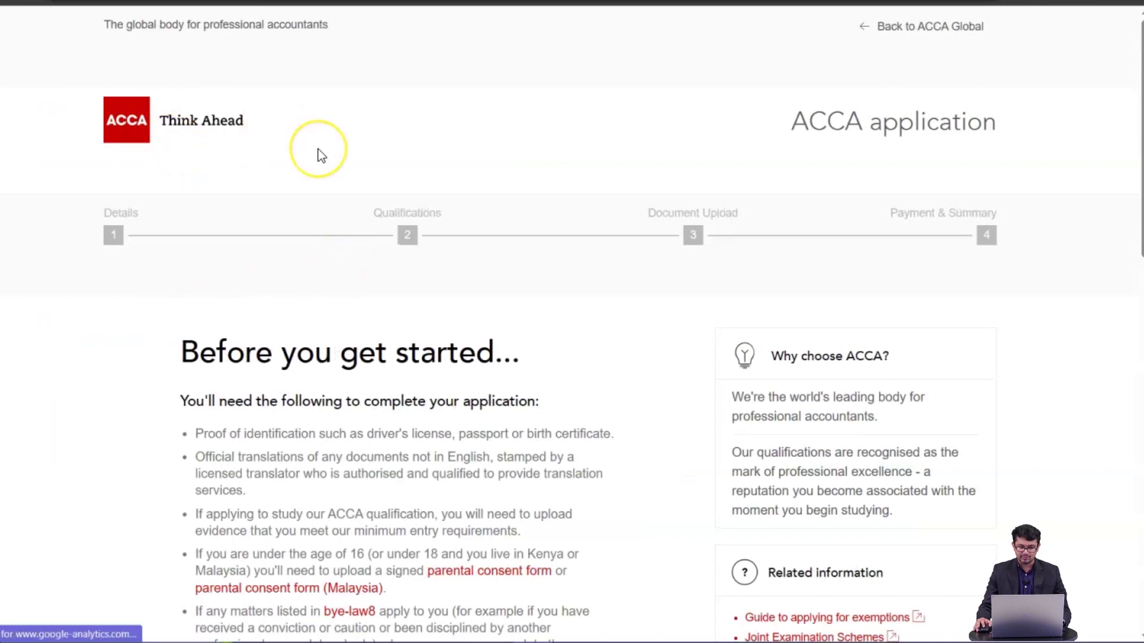
- Read through the 'Before you get started' requirements and start the application with Get started
{"action": "scroll", "coordinate": [320, 155], "scroll_direction": "down", "scroll_amount": 5}
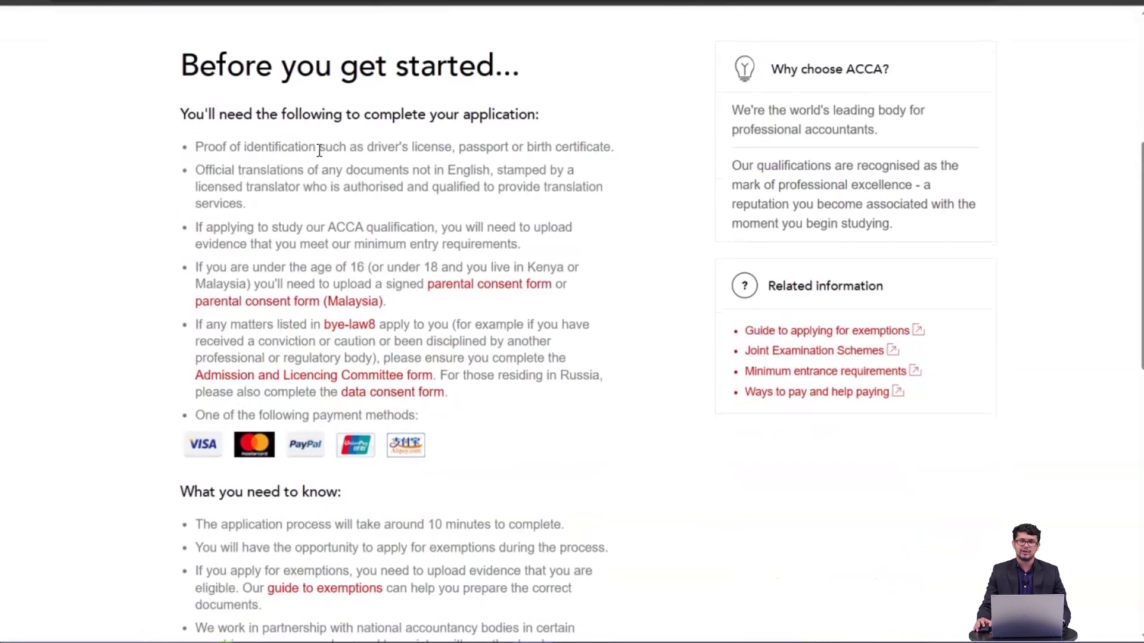
{"action": "scroll", "coordinate": [319, 150], "scroll_direction": "down", "scroll_amount": 8}
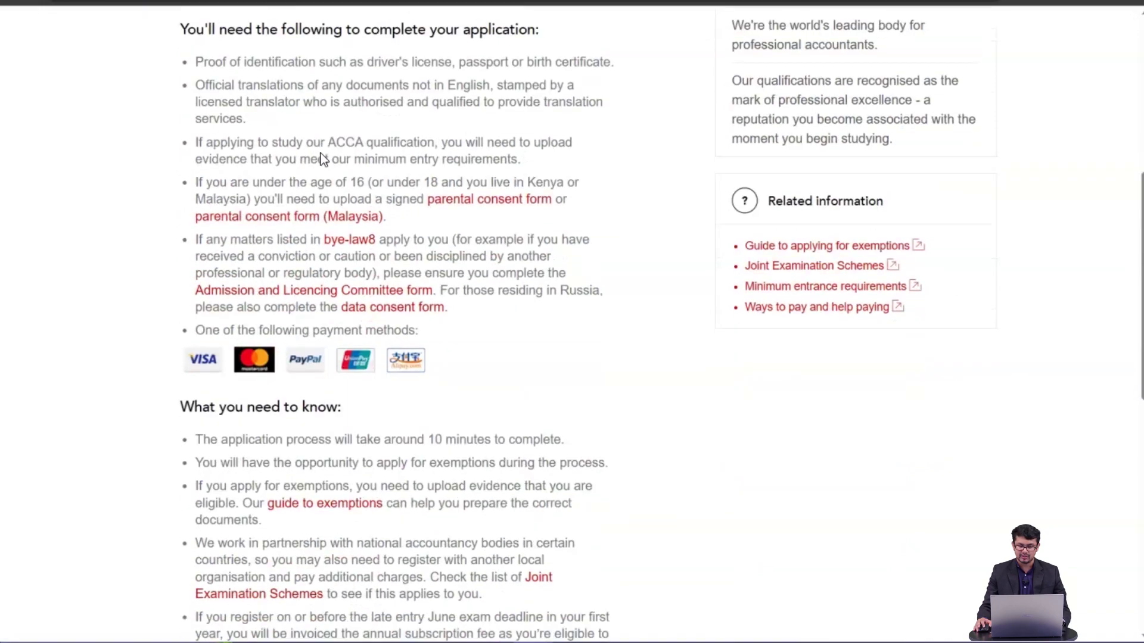
{"action": "scroll", "coordinate": [320, 156], "scroll_direction": "down", "scroll_amount": 4}
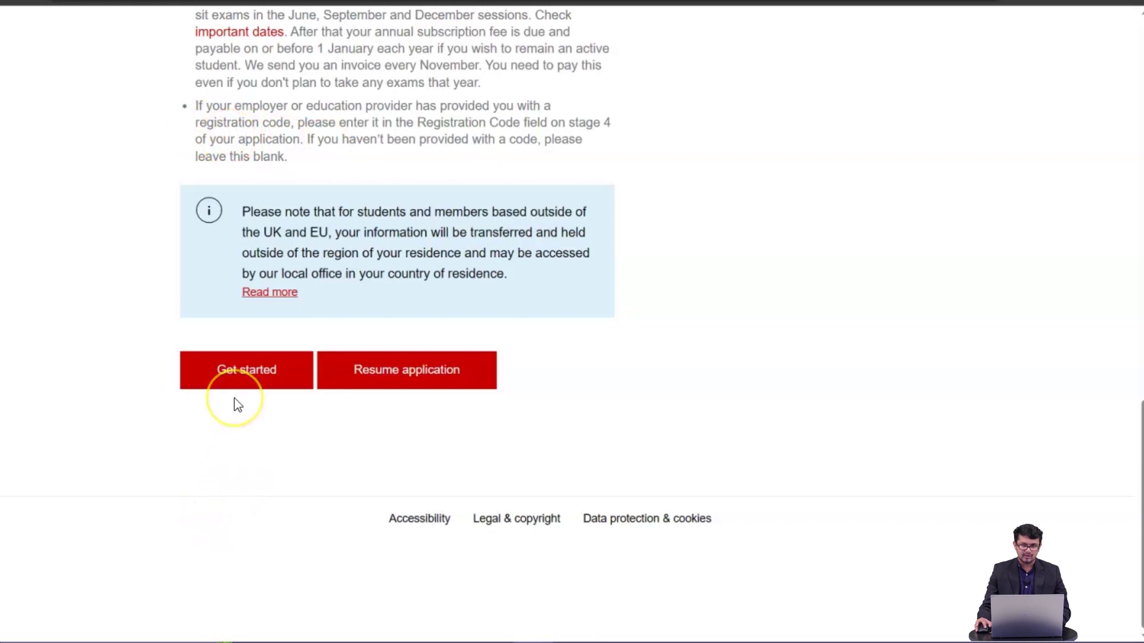
{"action": "left_click", "coordinate": [248, 381]}
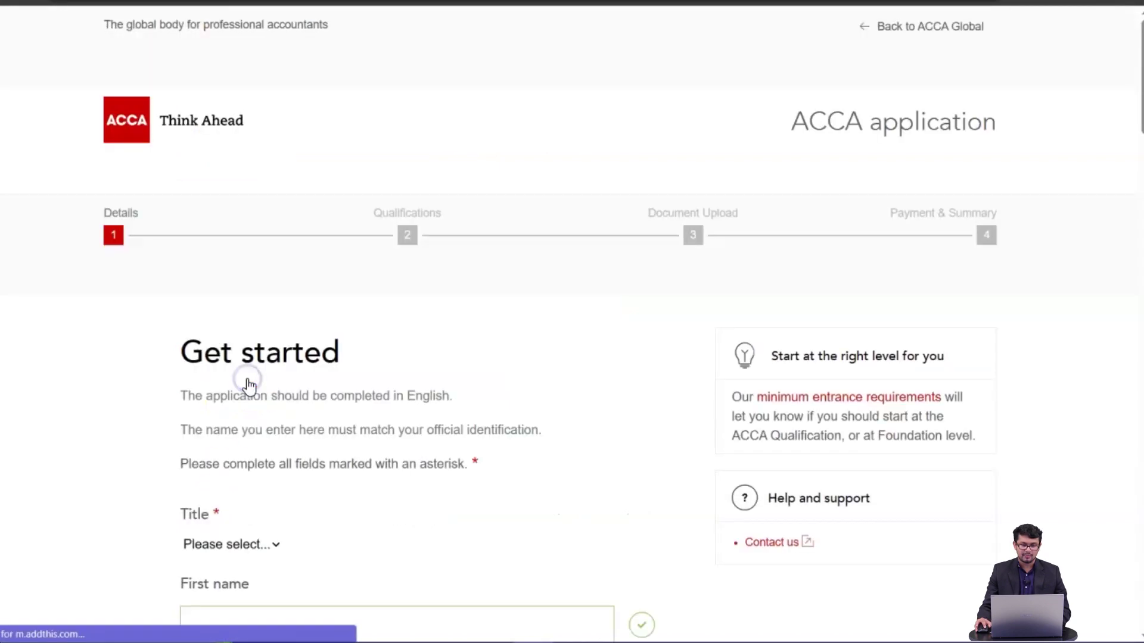
- Set the title to Mr and enter the applicant's first name
{"action": "scroll", "coordinate": [249, 386], "scroll_direction": "down", "scroll_amount": 5}
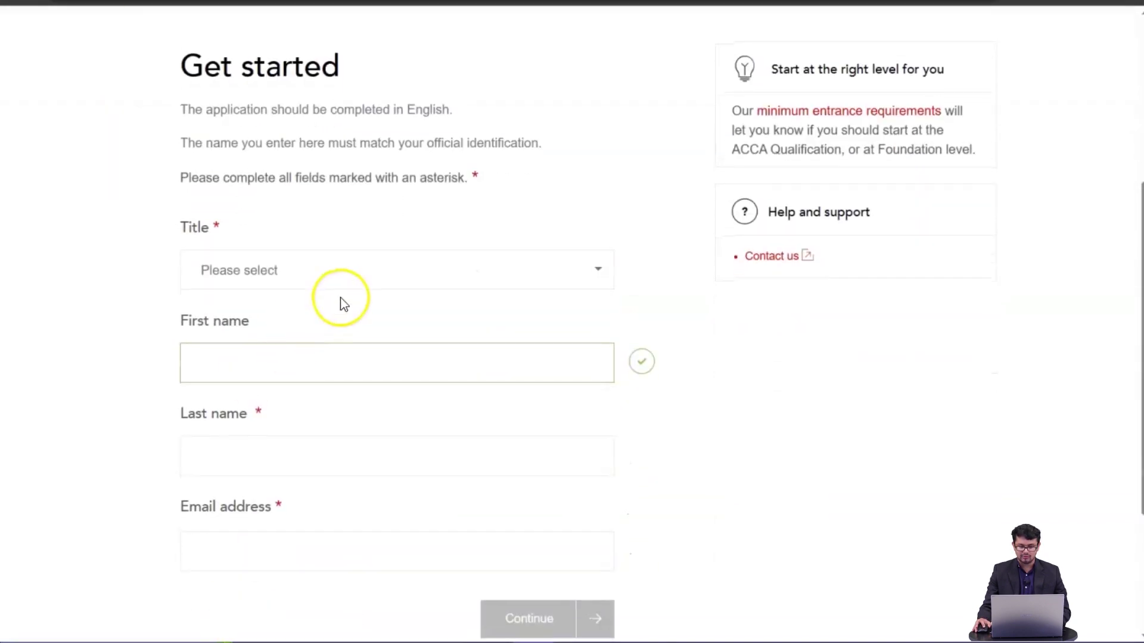
{"action": "scroll", "coordinate": [342, 298], "scroll_direction": "up", "scroll_amount": 5}
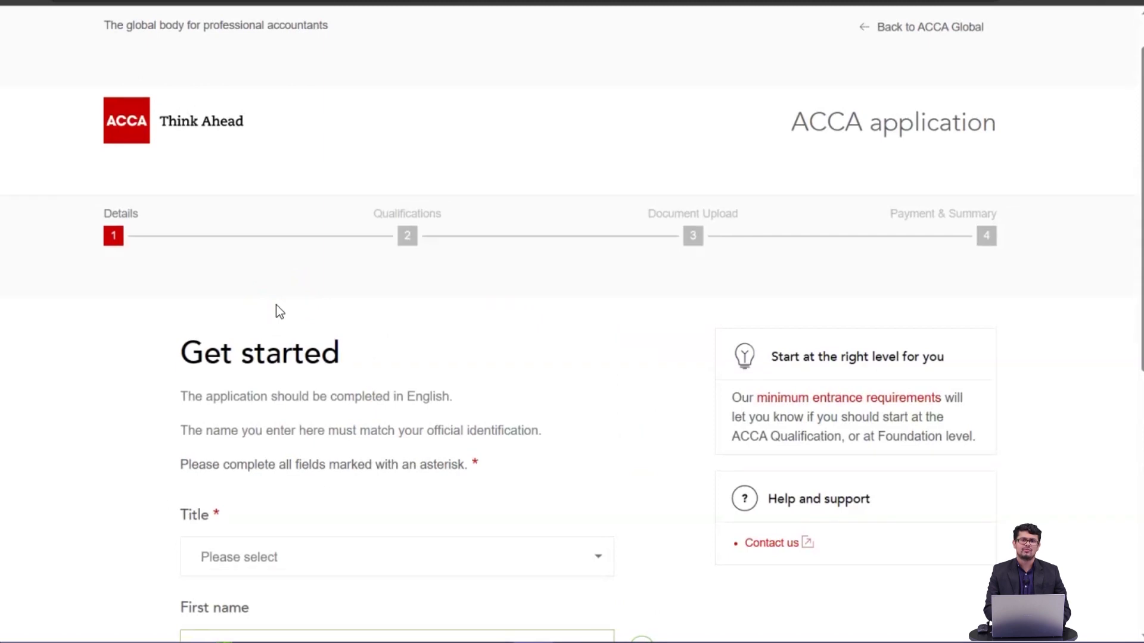
{"action": "scroll", "coordinate": [276, 311], "scroll_direction": "down", "scroll_amount": 5}
{"action": "left_click", "coordinate": [309, 291]}
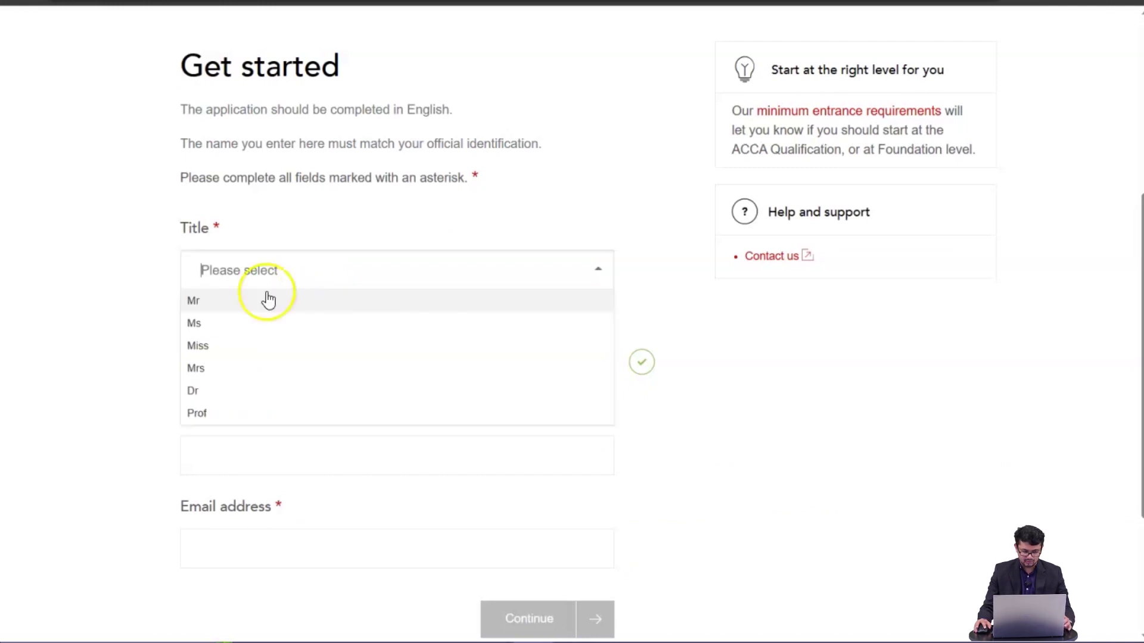
{"action": "left_click", "coordinate": [261, 300]}
{"action": "left_click", "coordinate": [255, 349]}
{"action": "type", "text": "Ishan"}
- Fill the last name and e-mail from saved autofill details and continue
{"action": "left_click", "coordinate": [273, 459]}
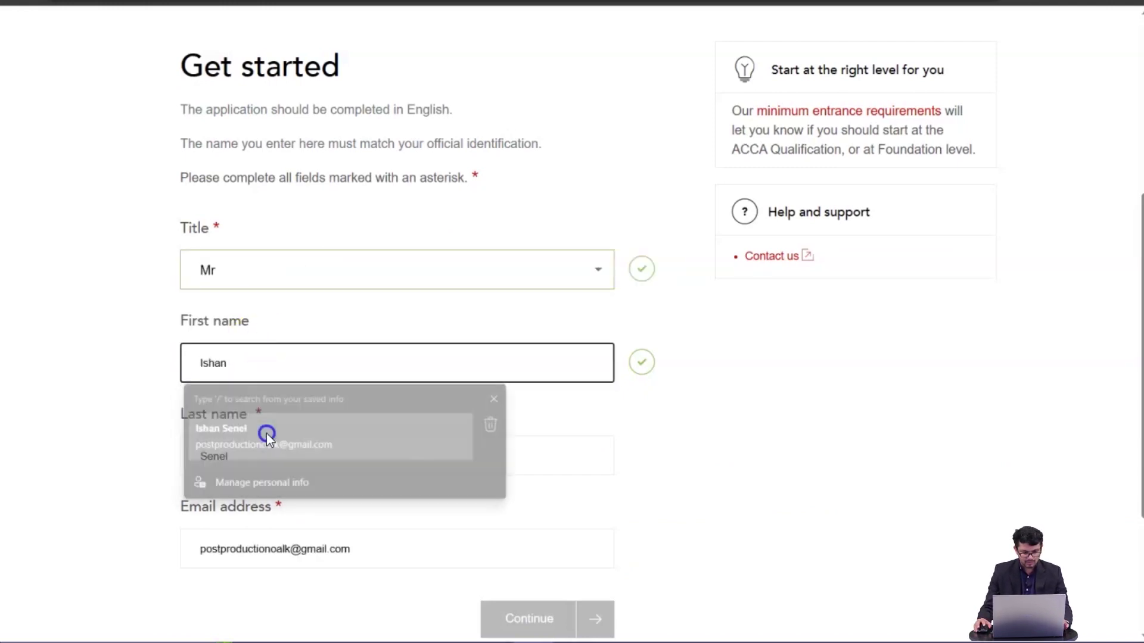
{"action": "scroll", "coordinate": [267, 434], "scroll_direction": "down", "scroll_amount": 1}
{"action": "scroll", "coordinate": [270, 414], "scroll_direction": "down", "scroll_amount": 1}
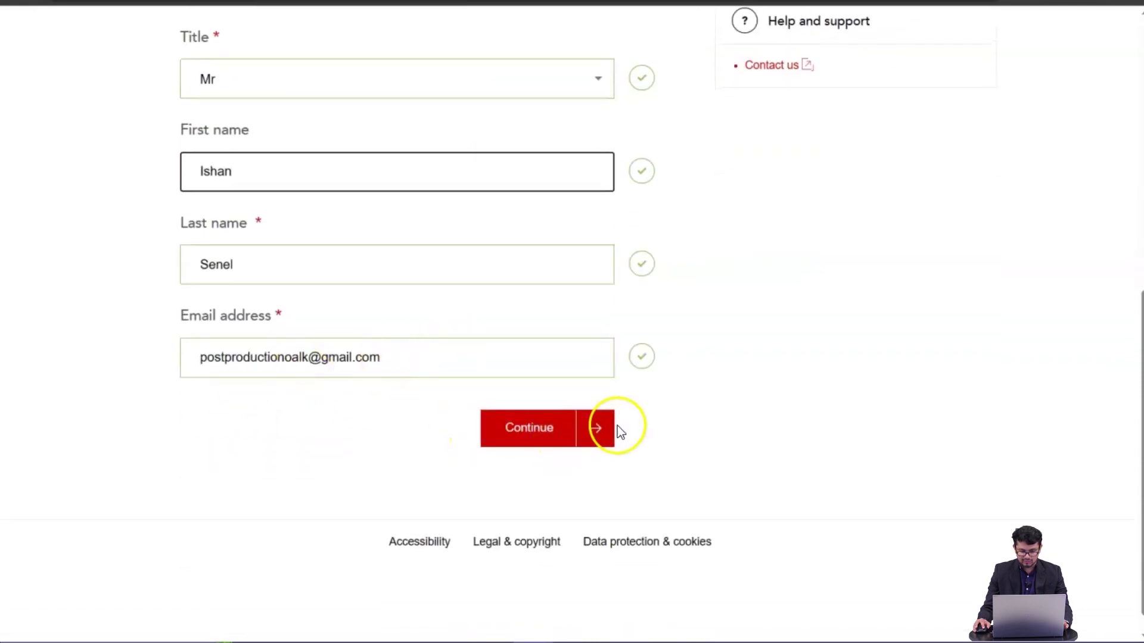
{"action": "left_click", "coordinate": [599, 431]}
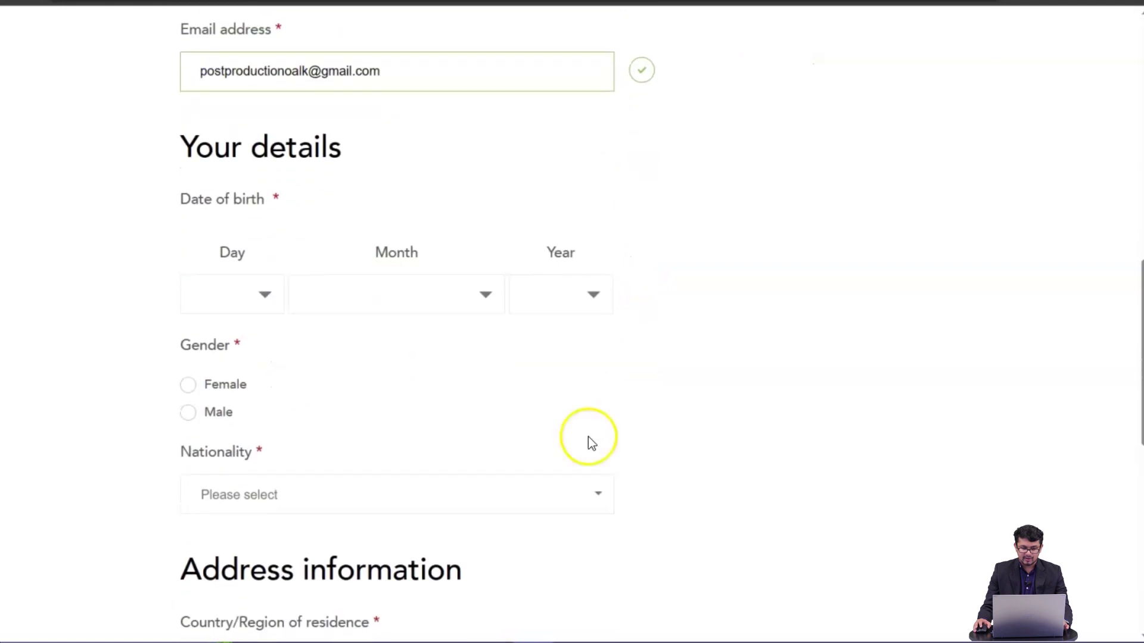
{"action": "left_click", "coordinate": [258, 201]}
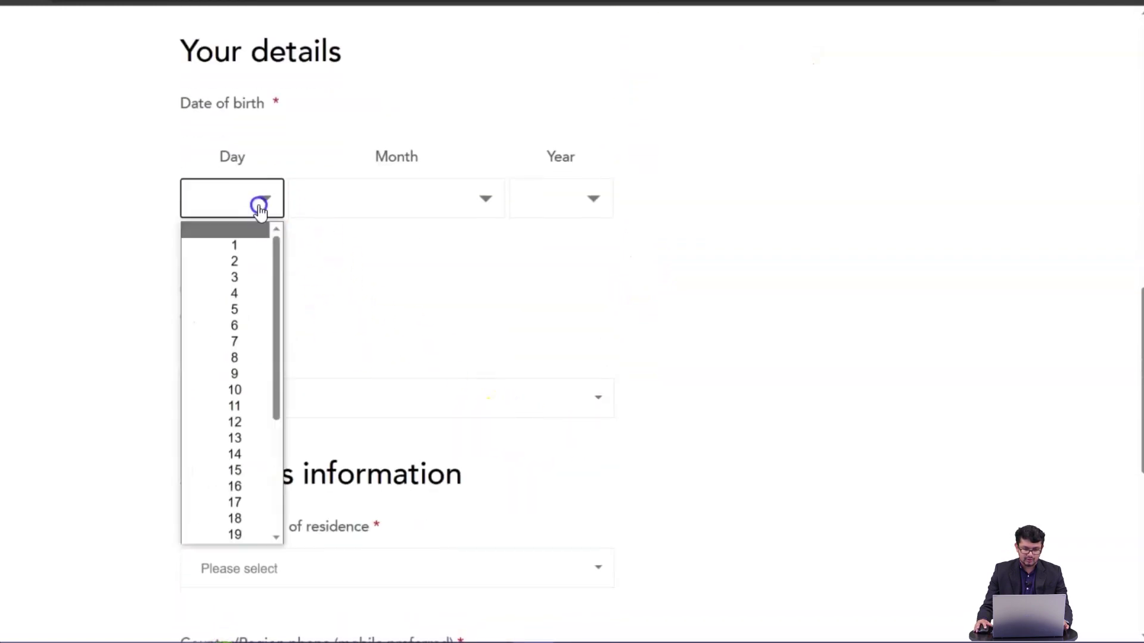
{"action": "left_click", "coordinate": [237, 260]}
{"action": "left_click", "coordinate": [452, 192]}
{"action": "left_click", "coordinate": [413, 275]}
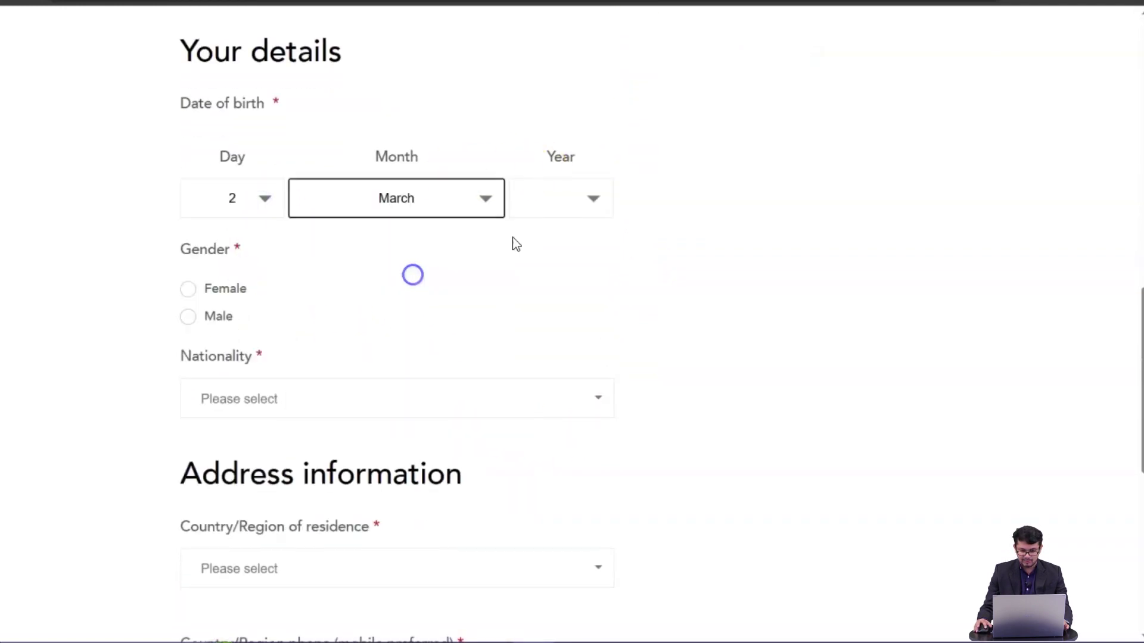
{"action": "left_click", "coordinate": [592, 196]}
{"action": "scroll", "coordinate": [560, 453], "scroll_direction": "down", "scroll_amount": 1}
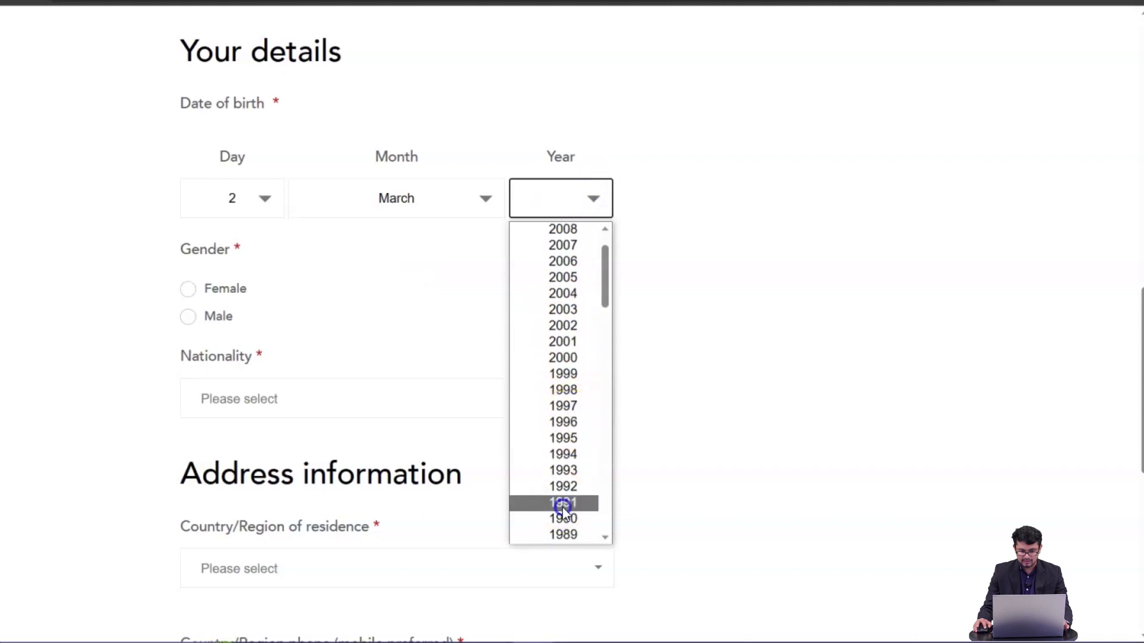
{"action": "left_click", "coordinate": [560, 503]}
- Set gender to Male, nationality to Sri Lankan and country of residence to Sri Lanka
{"action": "left_click", "coordinate": [188, 316]}
{"action": "scroll", "coordinate": [411, 343], "scroll_direction": "down", "scroll_amount": 2}
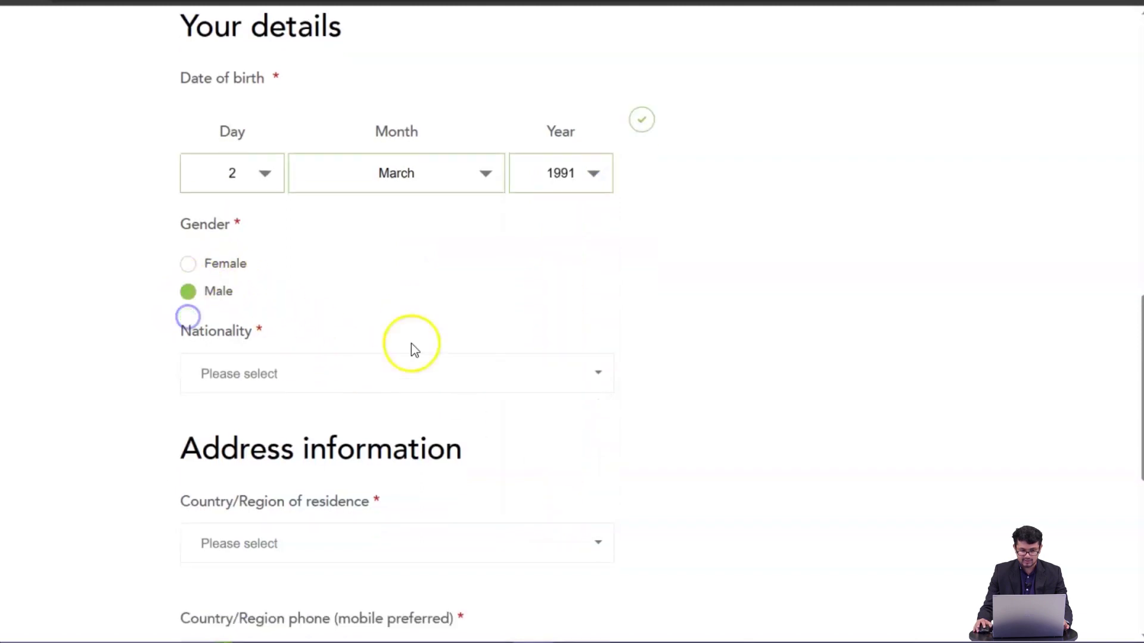
{"action": "left_click", "coordinate": [368, 316]}
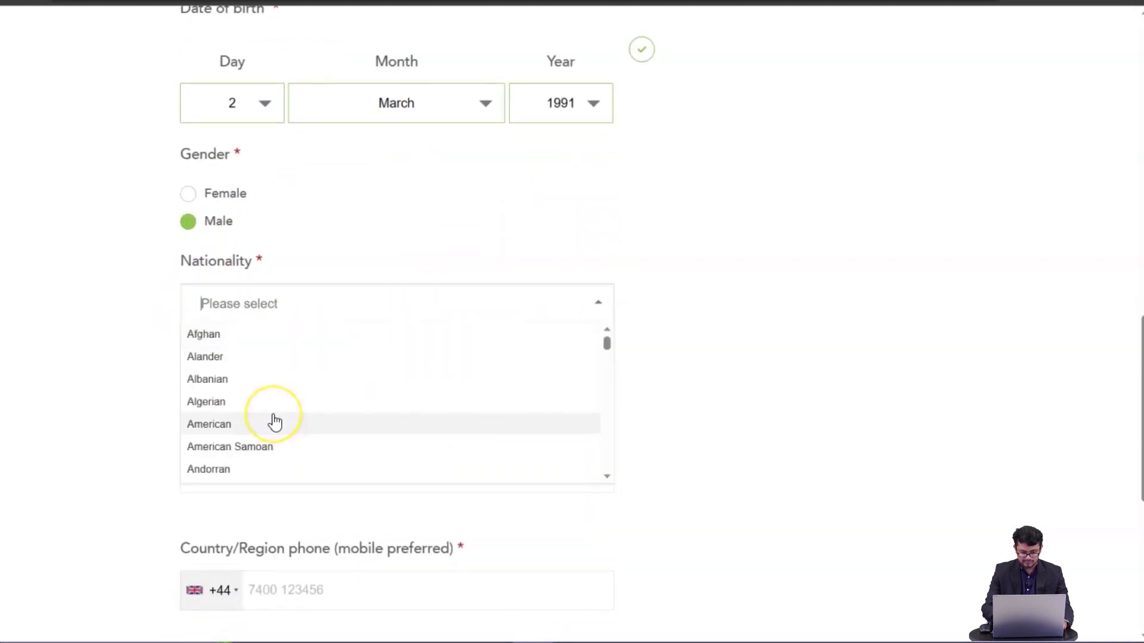
{"action": "type", "text": "sri"}
{"action": "left_click", "coordinate": [308, 337]}
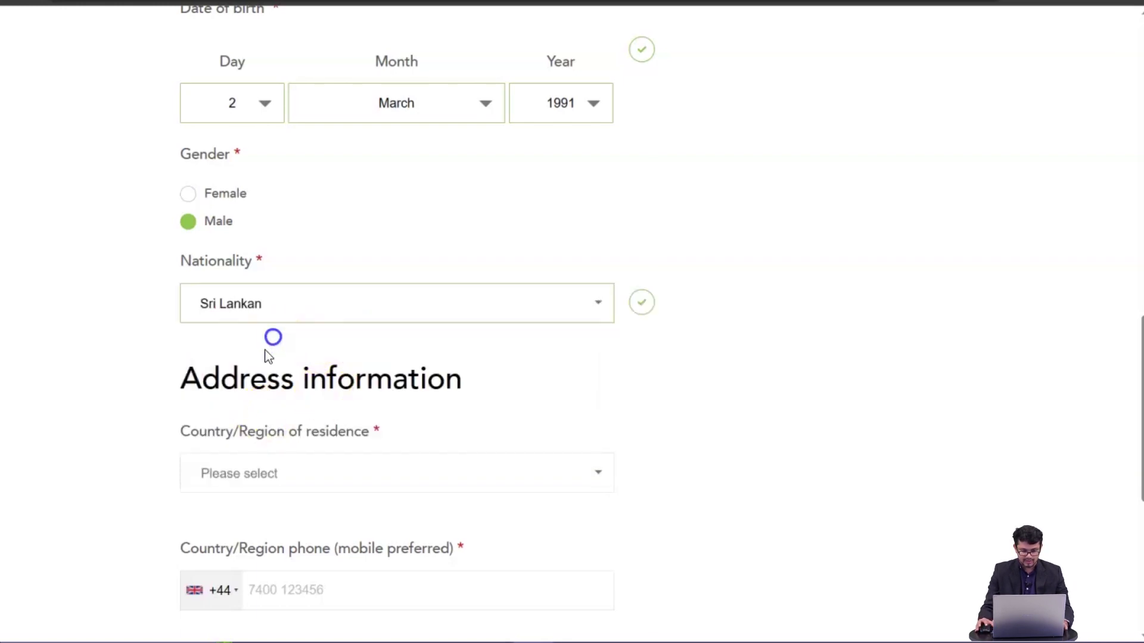
{"action": "scroll", "coordinate": [288, 365], "scroll_direction": "down", "scroll_amount": 2}
{"action": "left_click", "coordinate": [358, 381]}
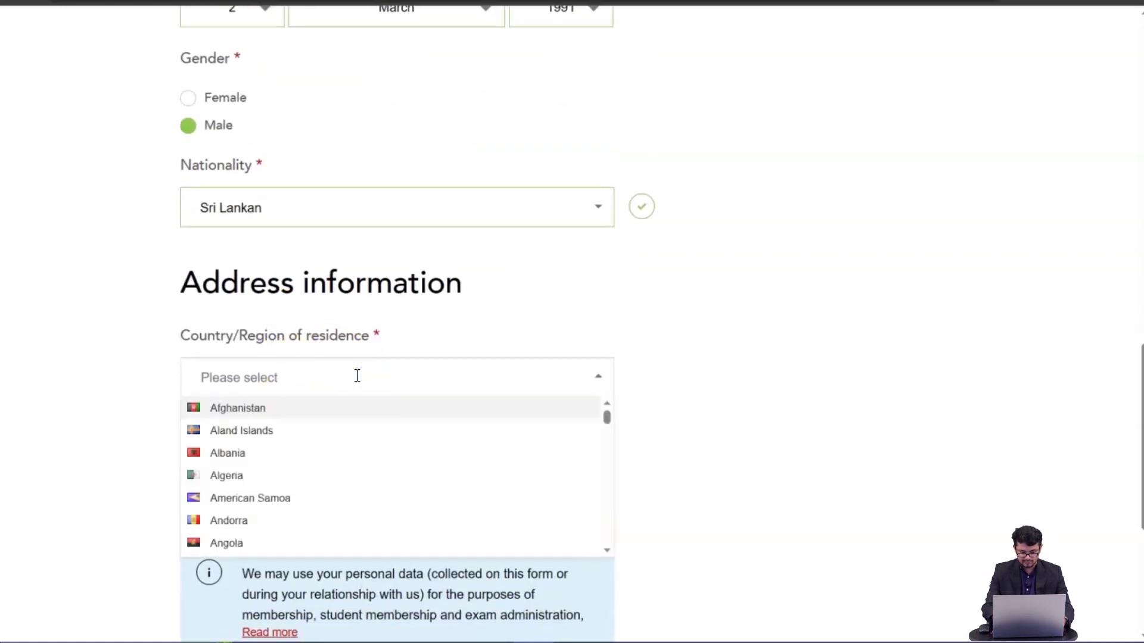
{"action": "type", "text": "sri"}
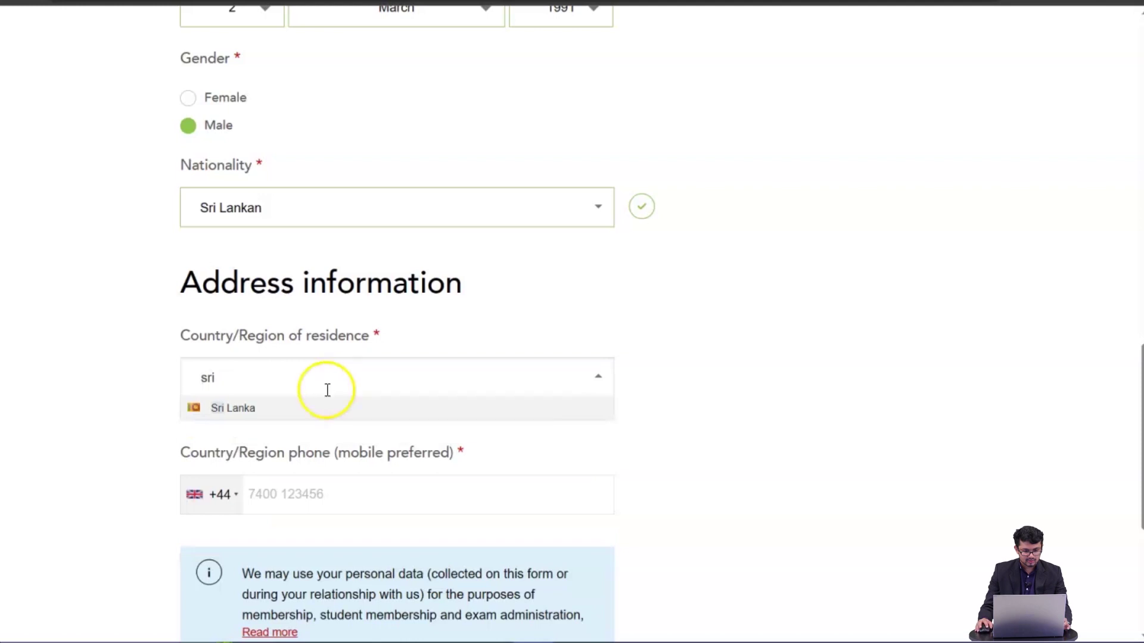
{"action": "left_click", "coordinate": [275, 417]}
{"action": "scroll", "coordinate": [248, 383], "scroll_direction": "down", "scroll_amount": 4}
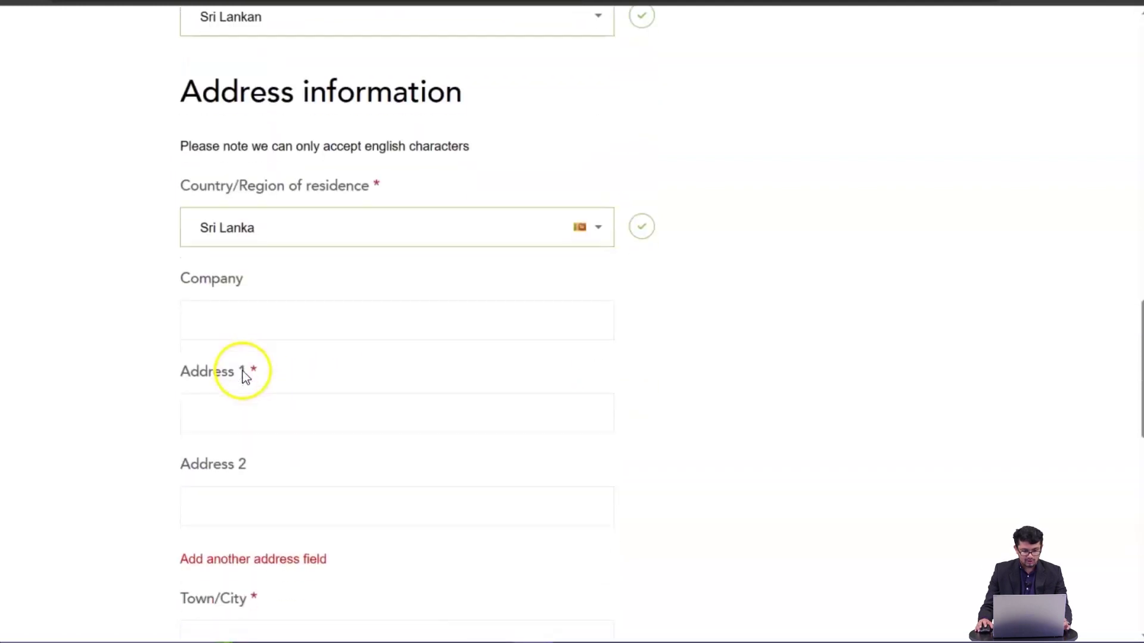
- Enter 'Online Accounting' as the company name and Colombo as the first address line
{"action": "scroll", "coordinate": [243, 369], "scroll_direction": "up", "scroll_amount": 2}
{"action": "scroll", "coordinate": [275, 360], "scroll_direction": "down", "scroll_amount": 2}
{"action": "left_click", "coordinate": [269, 325]}
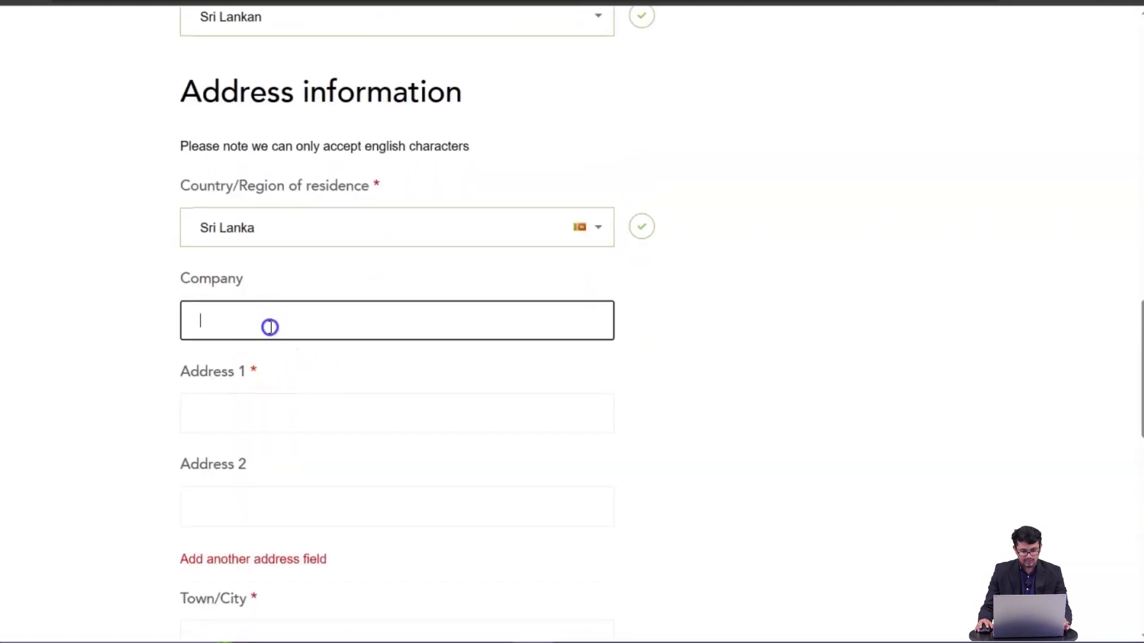
{"action": "type", "text": "Online Accounting"}
{"action": "left_click", "coordinate": [263, 411]}
{"action": "type", "text": "COlo"}
{"action": "key", "text": "BackSpace"}
{"action": "key", "text": "BackSpace"}
{"action": "key", "text": "BackSpace"}
{"action": "type", "text": "olombo"}
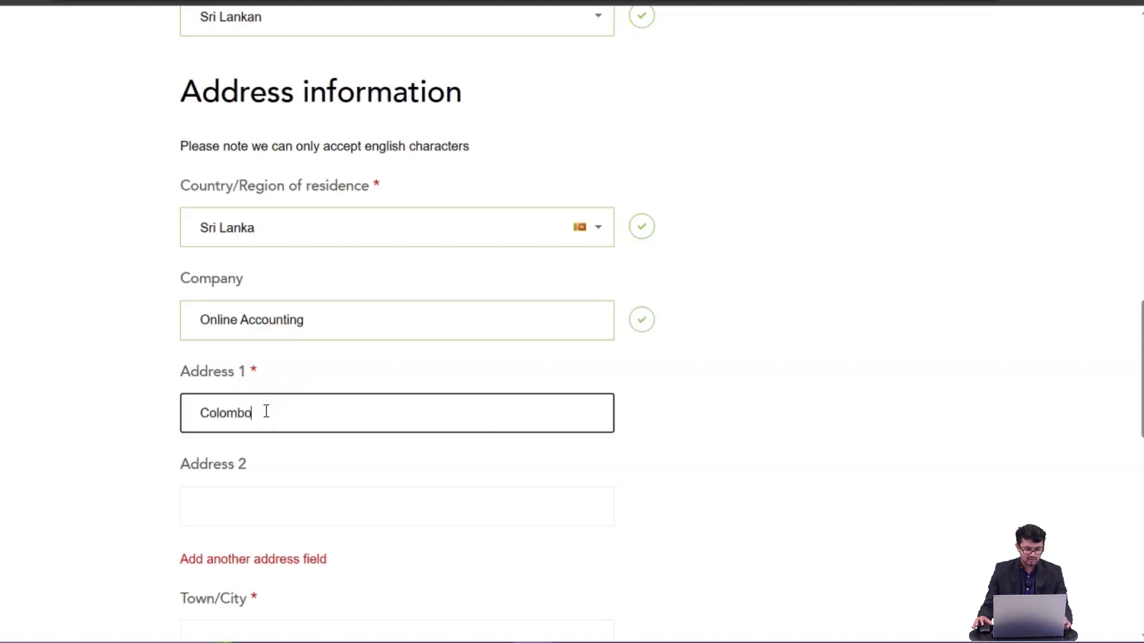
- Enter Colombo as the town and fill the state, province and postcode fields
{"action": "scroll", "coordinate": [267, 411], "scroll_direction": "down", "scroll_amount": 3}
{"action": "left_click", "coordinate": [272, 445]}
{"action": "type", "text": "Cod"}
{"action": "key", "text": "BackSpace"}
{"action": "type", "text": "lombo"}
{"action": "scroll", "coordinate": [274, 447], "scroll_direction": "down", "scroll_amount": 3}
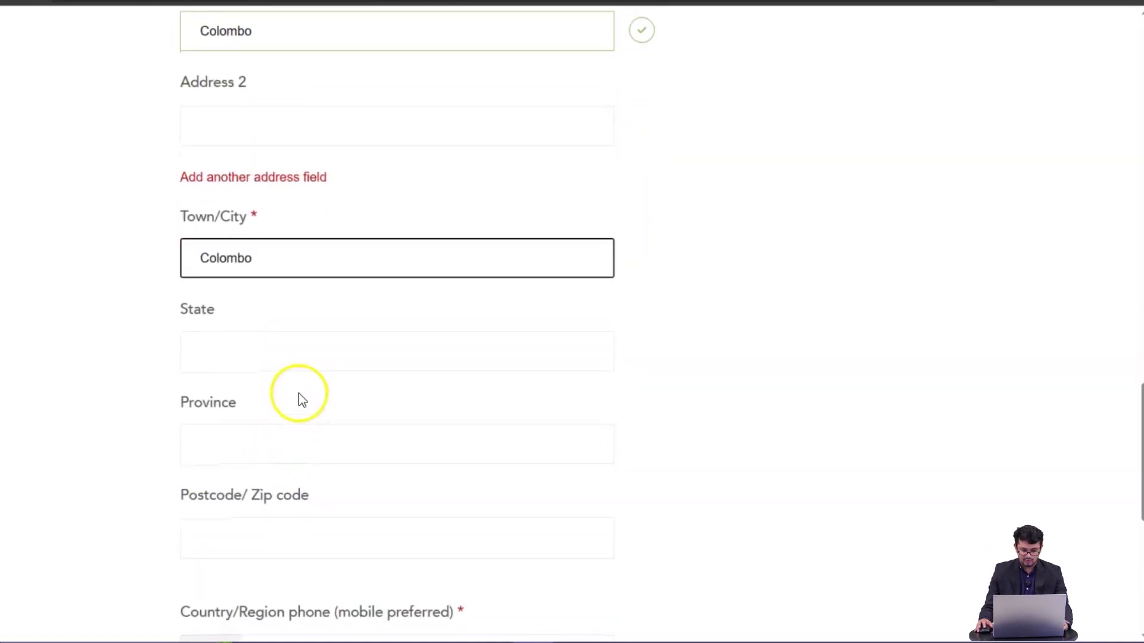
{"action": "scroll", "coordinate": [301, 399], "scroll_direction": "down", "scroll_amount": 3}
{"action": "left_click", "coordinate": [309, 157]}
{"action": "left_click", "coordinate": [257, 262]}
{"action": "left_click", "coordinate": [252, 332]}
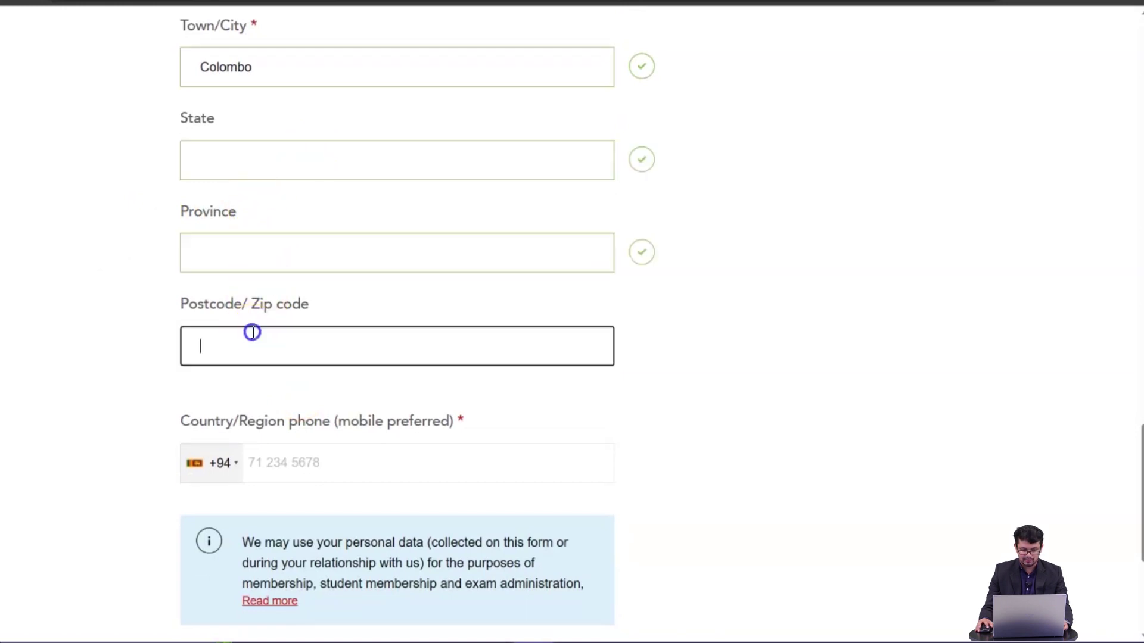
{"action": "scroll", "coordinate": [254, 333], "scroll_direction": "down", "scroll_amount": 2}
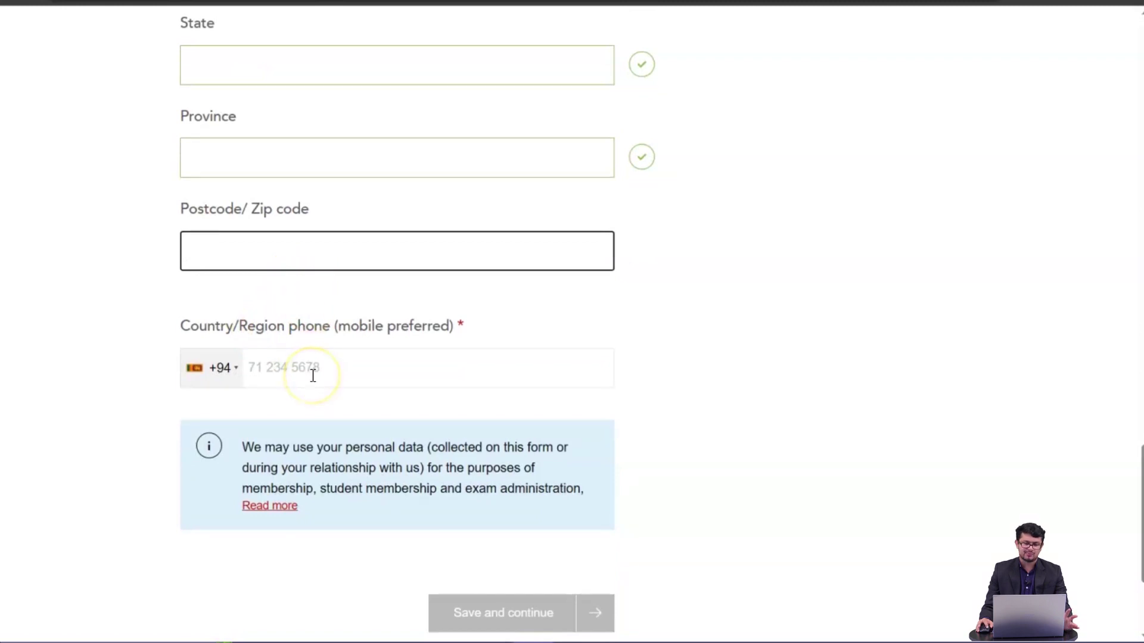
- Enter a valid mobile number after +94 and save the contact details
{"action": "left_click", "coordinate": [313, 376]}
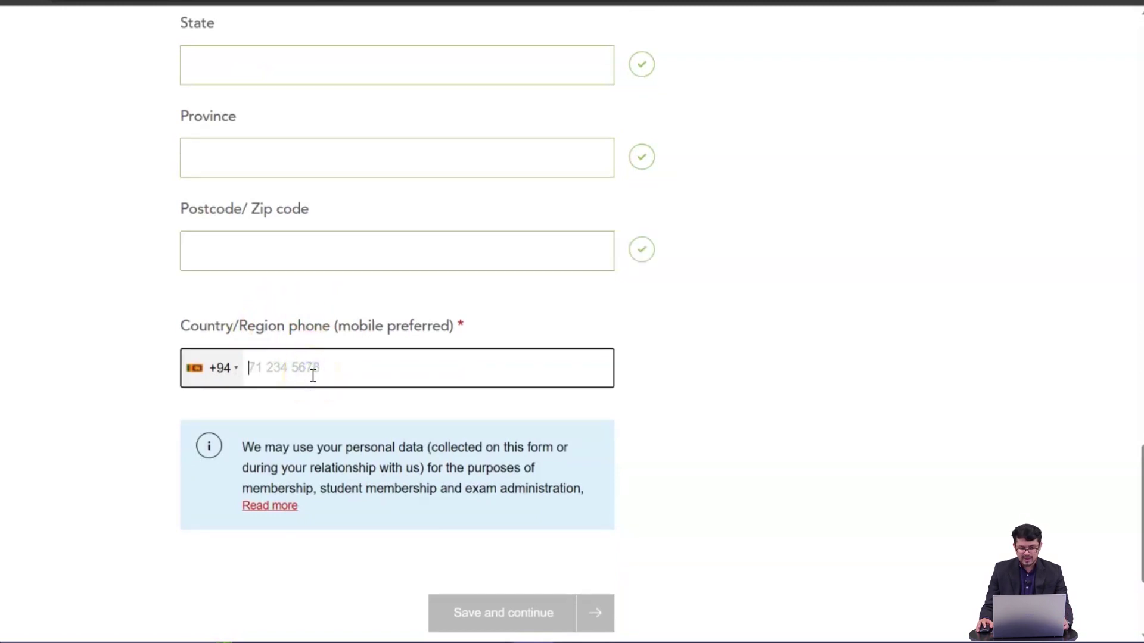
{"action": "scroll", "coordinate": [313, 375], "scroll_direction": "down", "scroll_amount": 2}
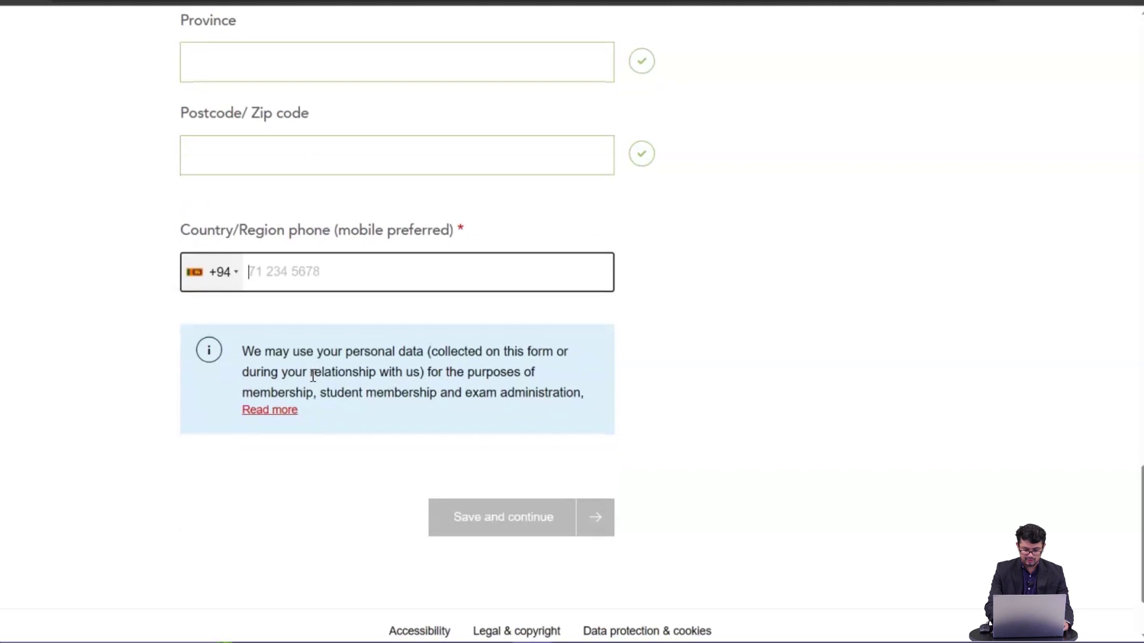
{"action": "type", "text": "011"}
{"action": "key", "text": "BackSpace"}
{"action": "key", "text": "BackSpace"}
{"action": "key", "text": "BackSpace"}
{"action": "type", "text": "11"}
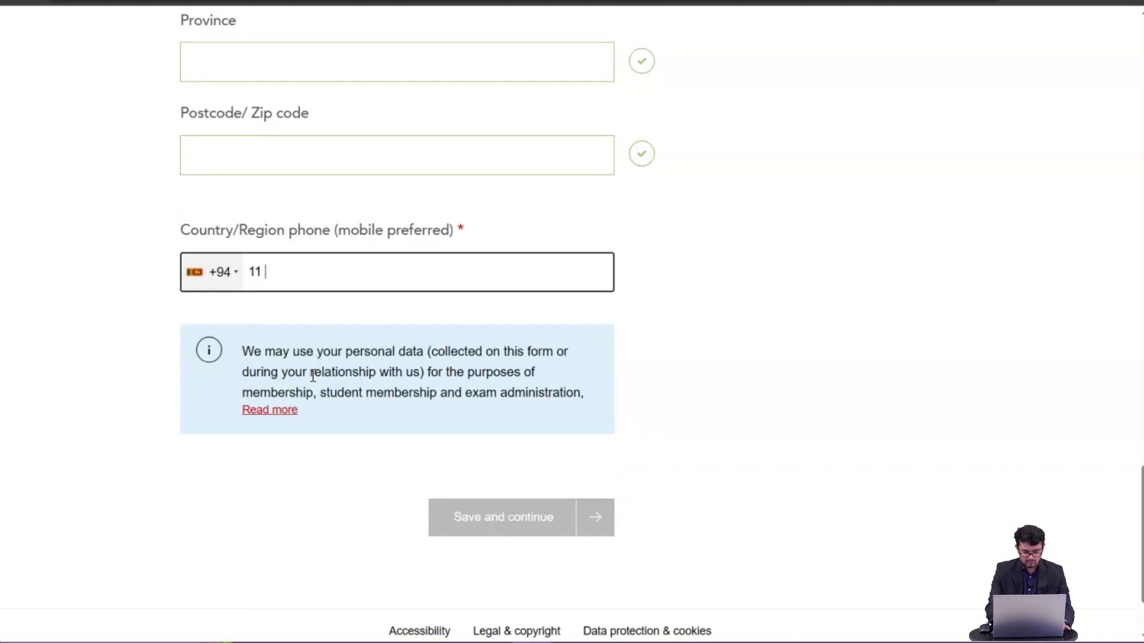
{"action": "key", "text": "BackSpace"}
{"action": "key", "text": "BackSpace"}
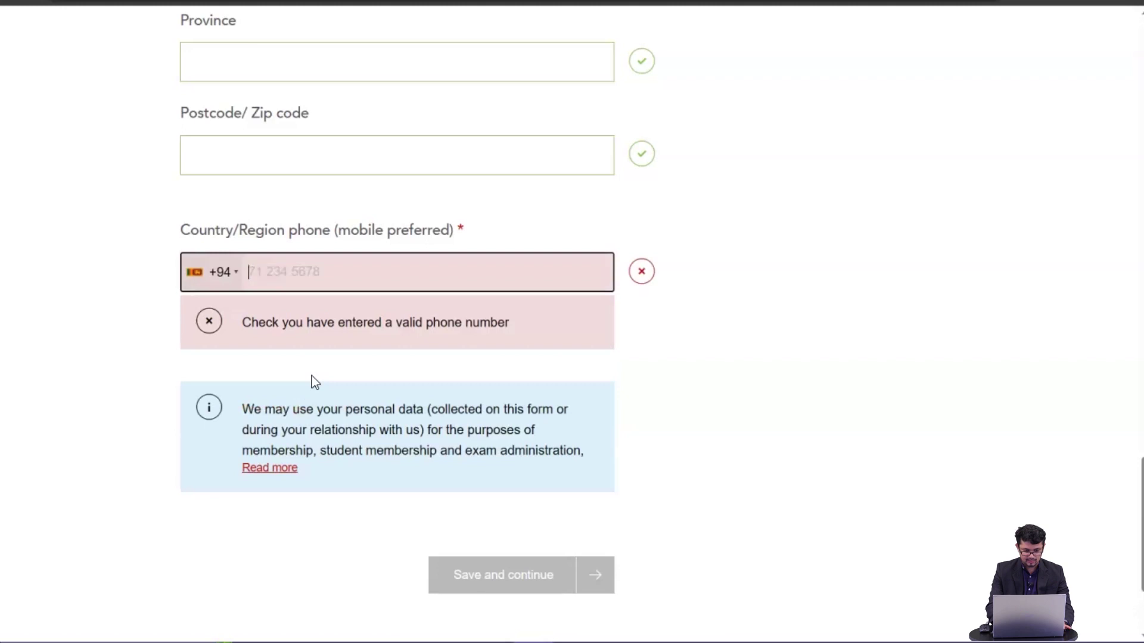
{"action": "type", "text": "71 23"}
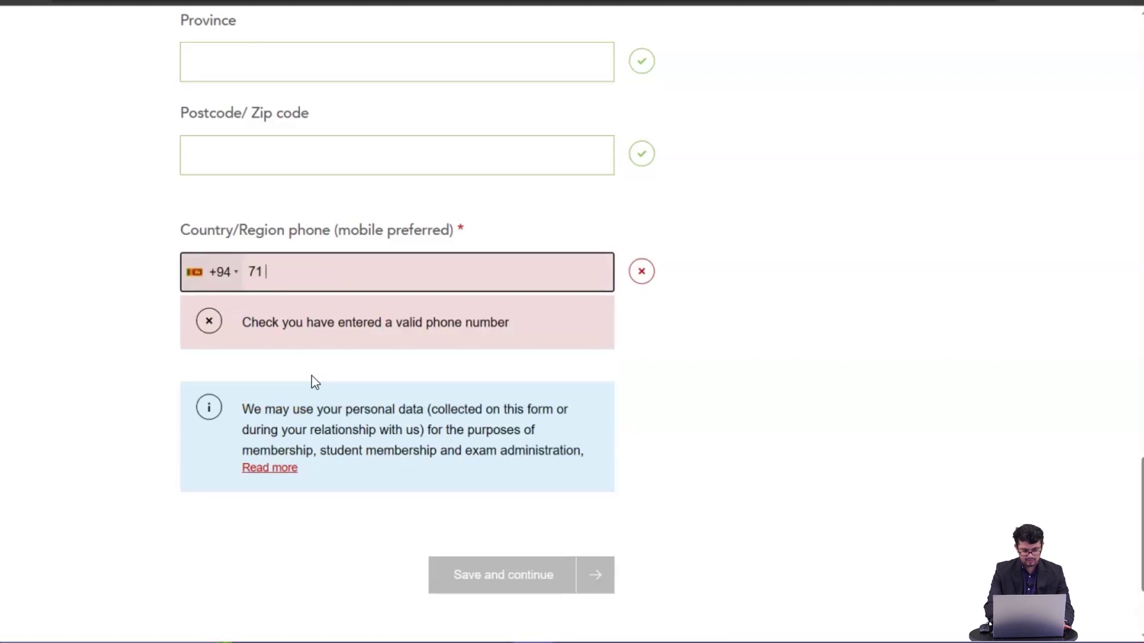
{"action": "key", "text": "BackSpace"}
{"action": "key", "text": "BackSpace"}
{"action": "key", "text": "BackSpace"}
{"action": "type", "text": "2222222"}
{"action": "left_click", "coordinate": [603, 365]}
{"action": "left_click", "coordinate": [255, 272]}
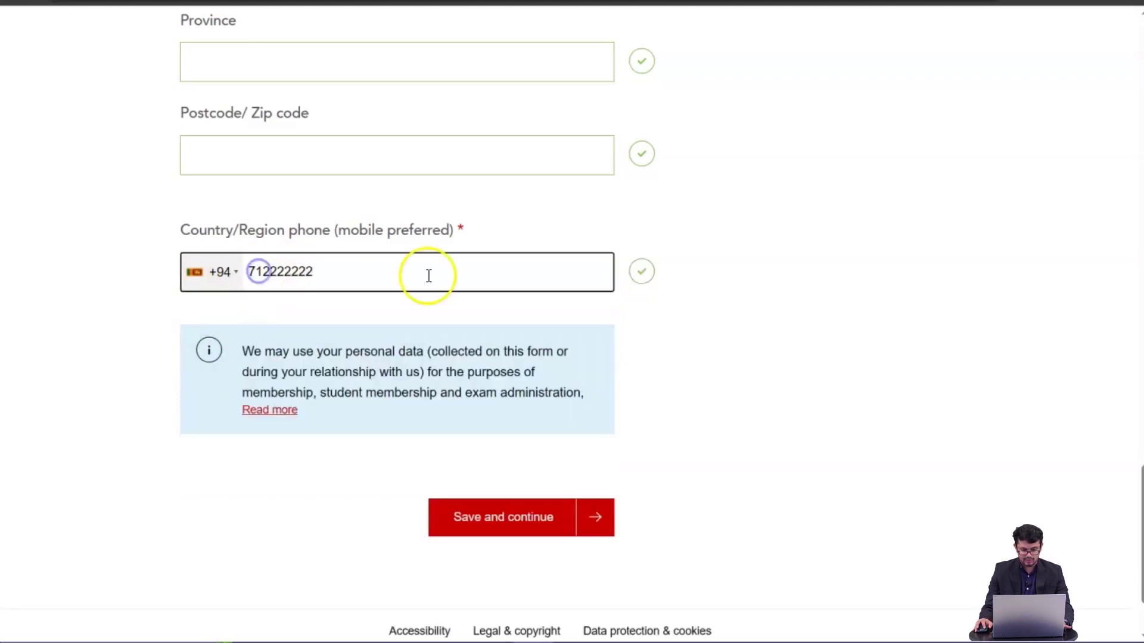
{"action": "left_click", "coordinate": [597, 522]}
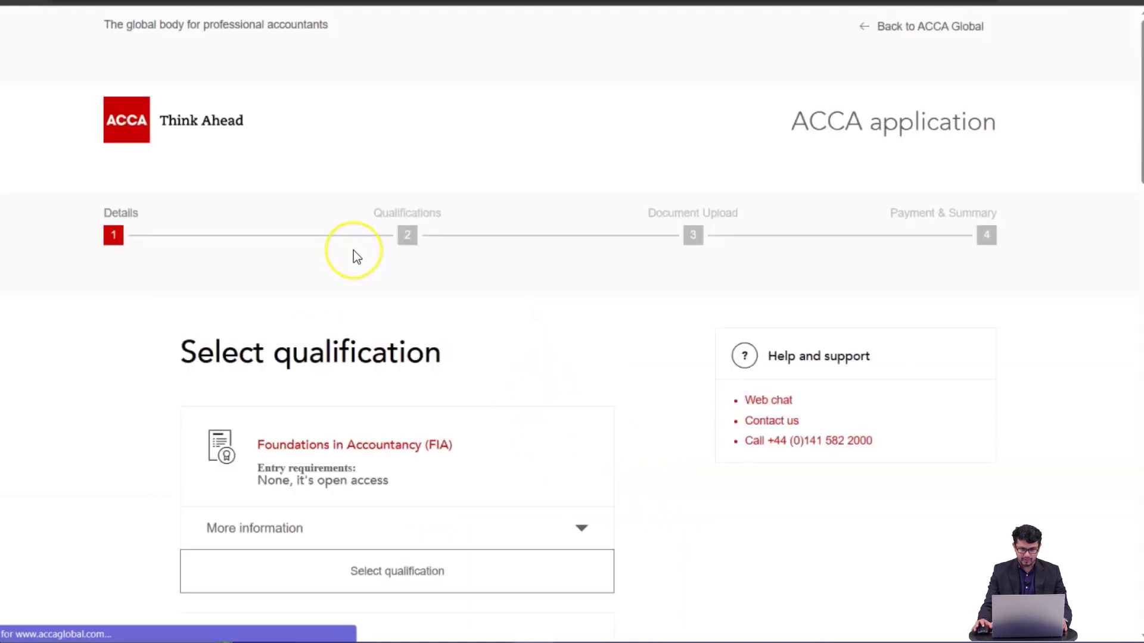
- Scroll through the FIA, ACCA Qualification and Diploma cards to compare their entry requirements
{"action": "scroll", "coordinate": [387, 256], "scroll_direction": "down", "scroll_amount": 3}
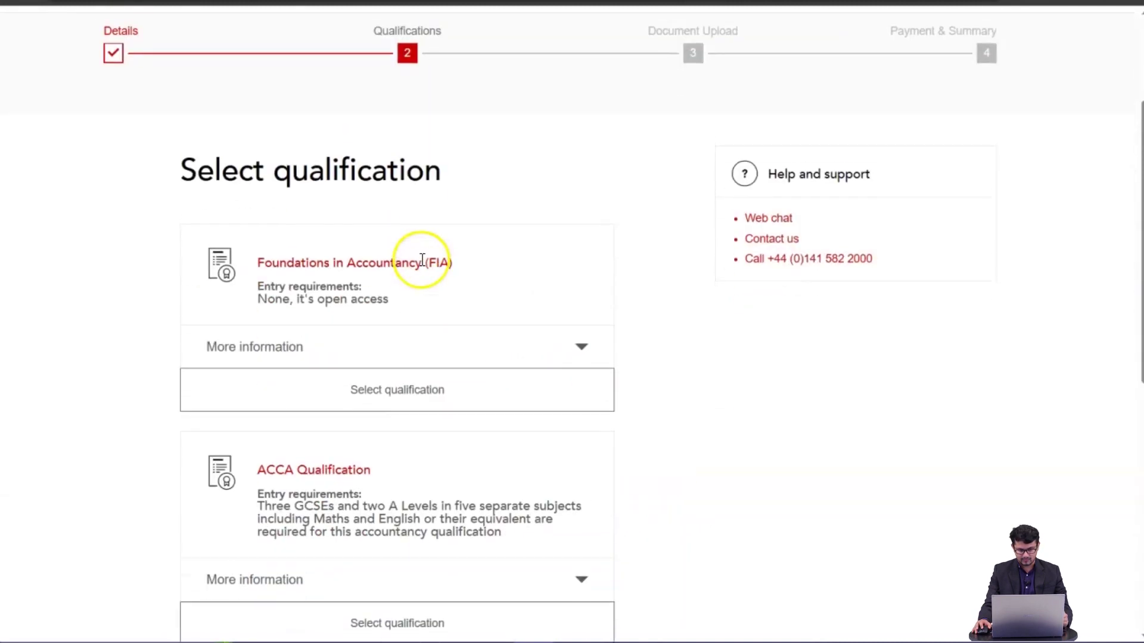
{"action": "scroll", "coordinate": [612, 290], "scroll_direction": "down", "scroll_amount": 2}
{"action": "scroll", "coordinate": [613, 290], "scroll_direction": "down", "scroll_amount": 6}
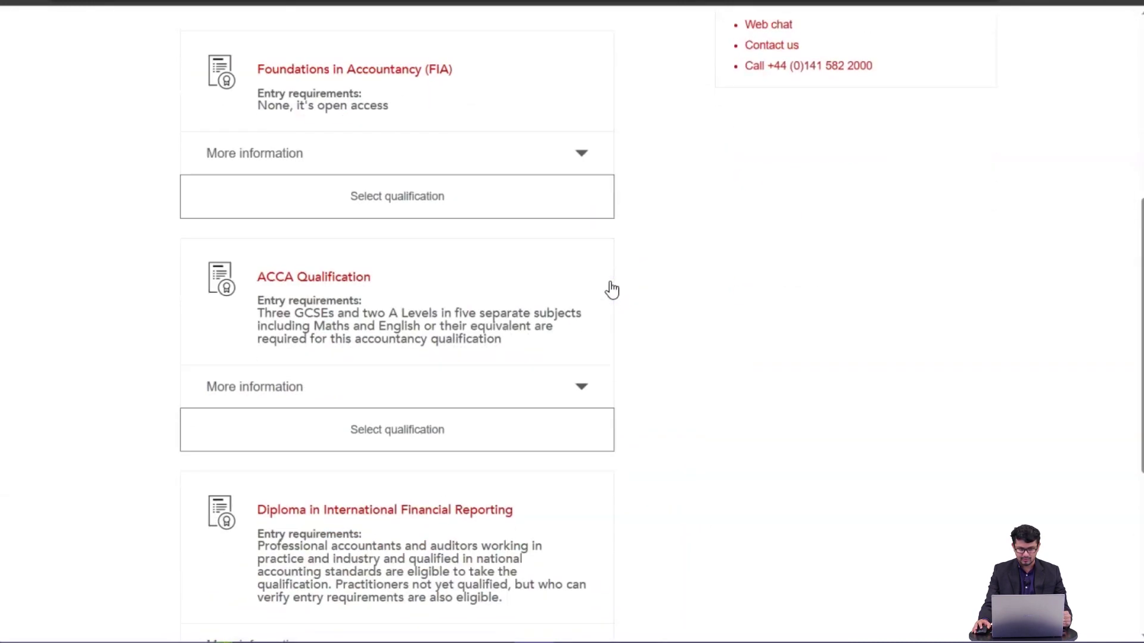
{"action": "scroll", "coordinate": [613, 290], "scroll_direction": "up", "scroll_amount": 3}
{"action": "scroll", "coordinate": [612, 289], "scroll_direction": "up", "scroll_amount": 3}
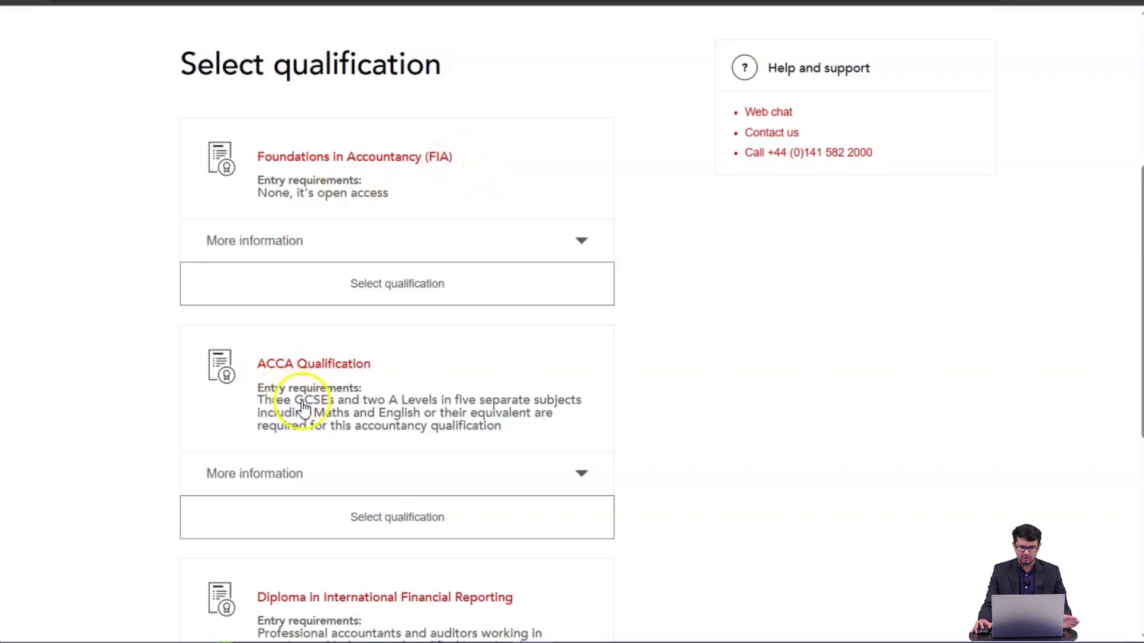
{"action": "scroll", "coordinate": [286, 417], "scroll_direction": "down", "scroll_amount": 2}
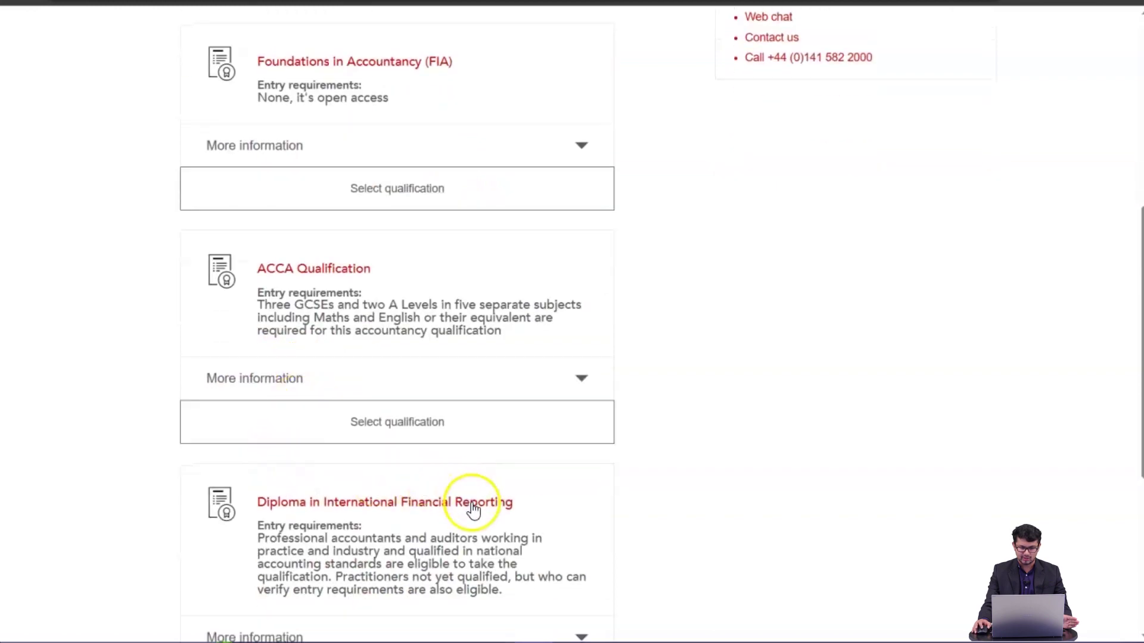
{"action": "scroll", "coordinate": [474, 511], "scroll_direction": "up", "scroll_amount": 4}
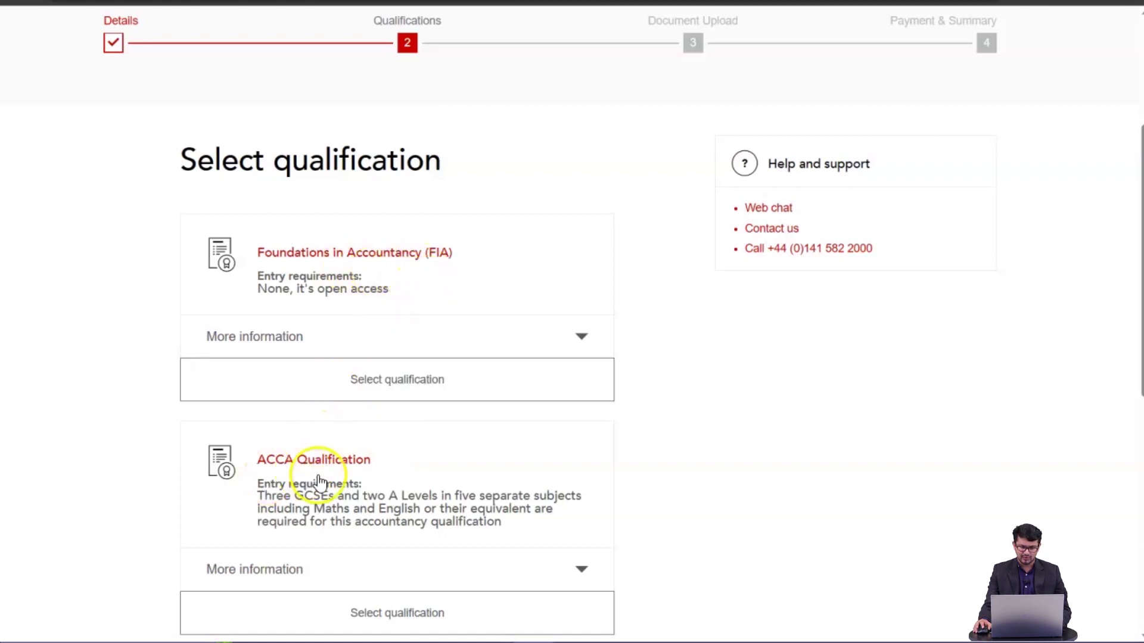
{"action": "scroll", "coordinate": [319, 480], "scroll_direction": "down", "scroll_amount": 2}
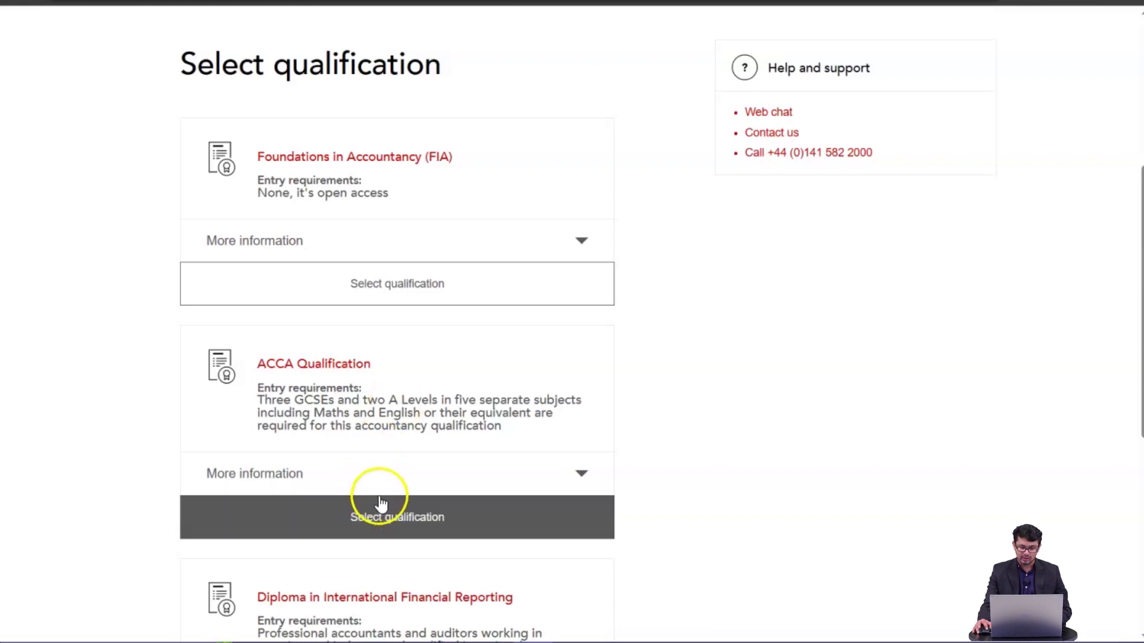
- Mark the ACCA Qualification card as selected and save it, moving on to Upload documents
{"action": "left_click", "coordinate": [343, 502]}
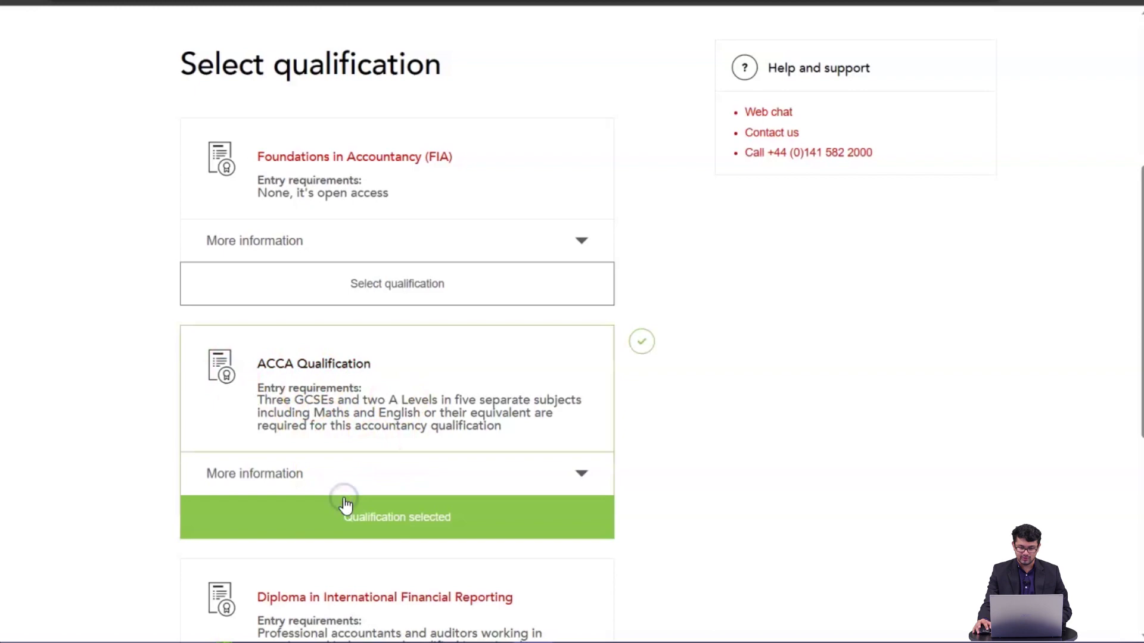
{"action": "scroll", "coordinate": [428, 447], "scroll_direction": "down", "scroll_amount": 3}
{"action": "left_click", "coordinate": [408, 319]}
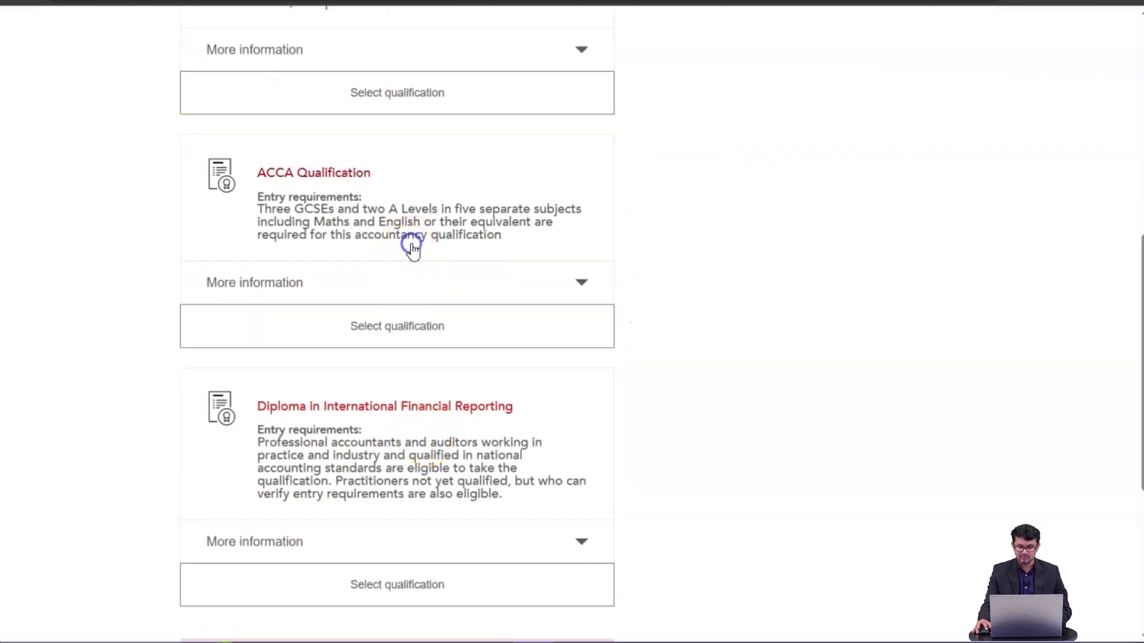
{"action": "left_click", "coordinate": [406, 343]}
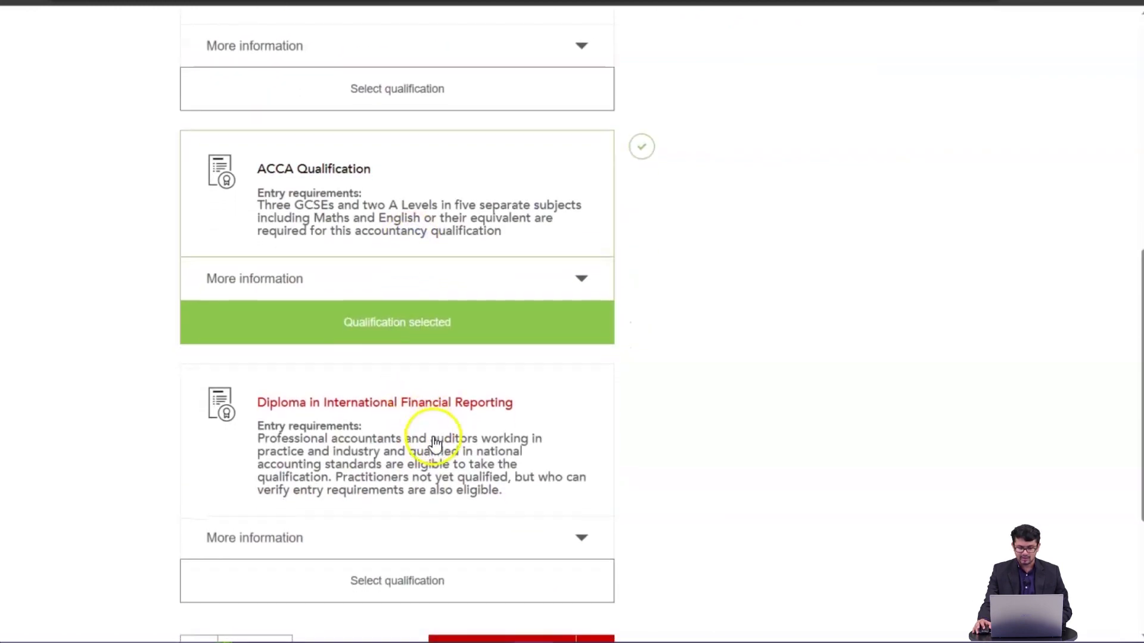
{"action": "scroll", "coordinate": [446, 455], "scroll_direction": "down", "scroll_amount": 4}
{"action": "left_click", "coordinate": [501, 415]}
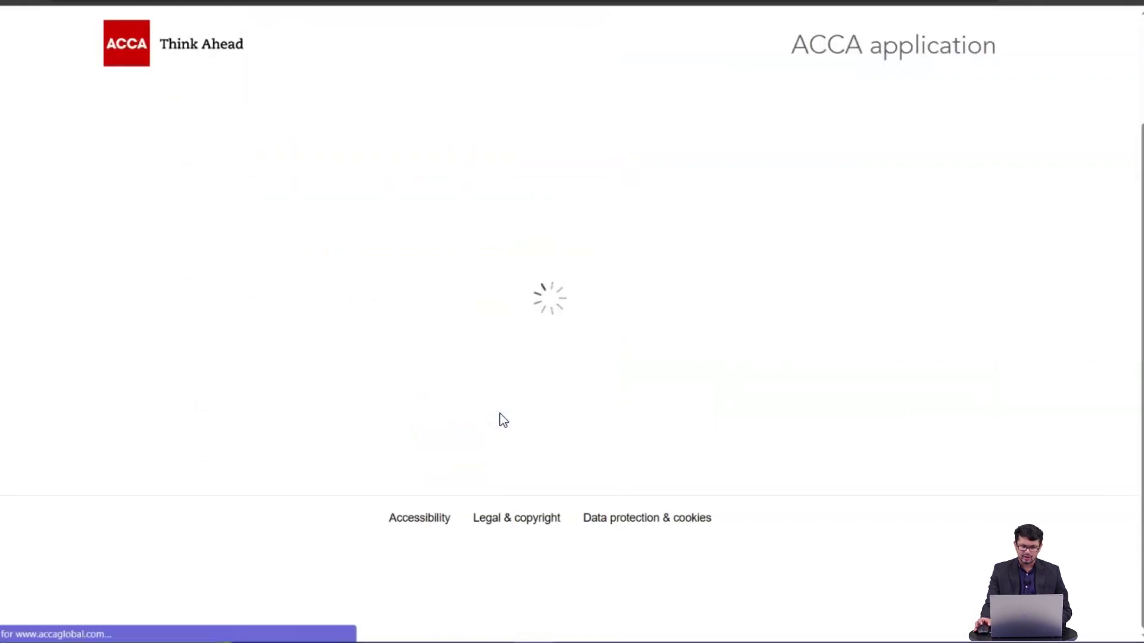
{"action": "scroll", "coordinate": [456, 318], "scroll_direction": "down", "scroll_amount": 1}
{"action": "scroll", "coordinate": [456, 318], "scroll_direction": "down", "scroll_amount": 3}
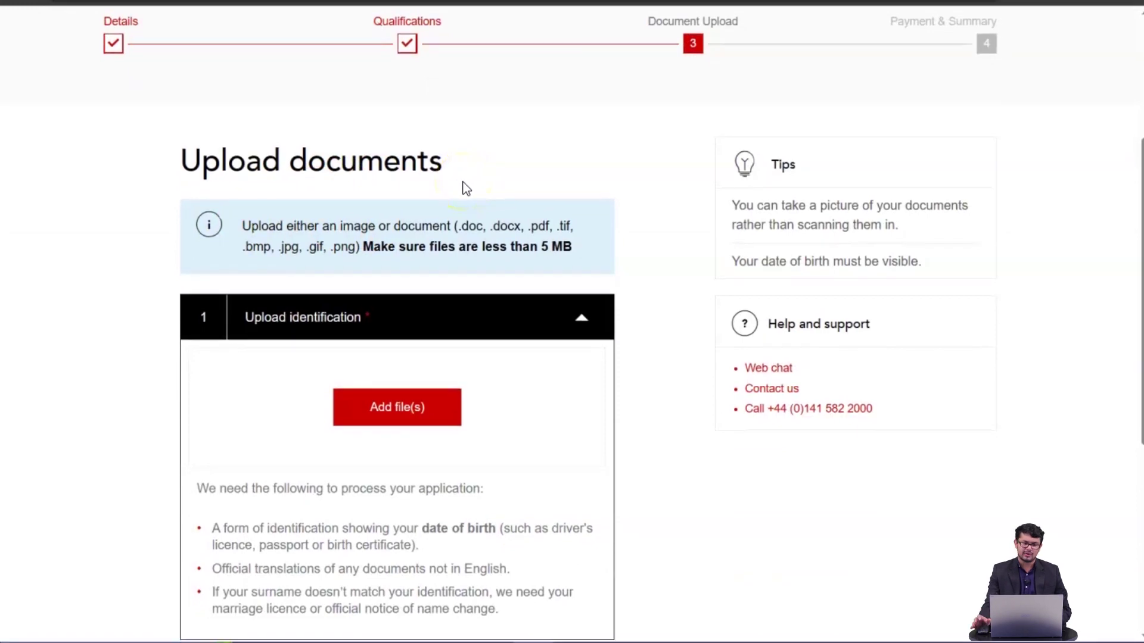
- Upload the Passport Copy PDF from Desktop > LECTURES > Training as the identification document
{"action": "scroll", "coordinate": [443, 189], "scroll_direction": "down", "scroll_amount": 2}
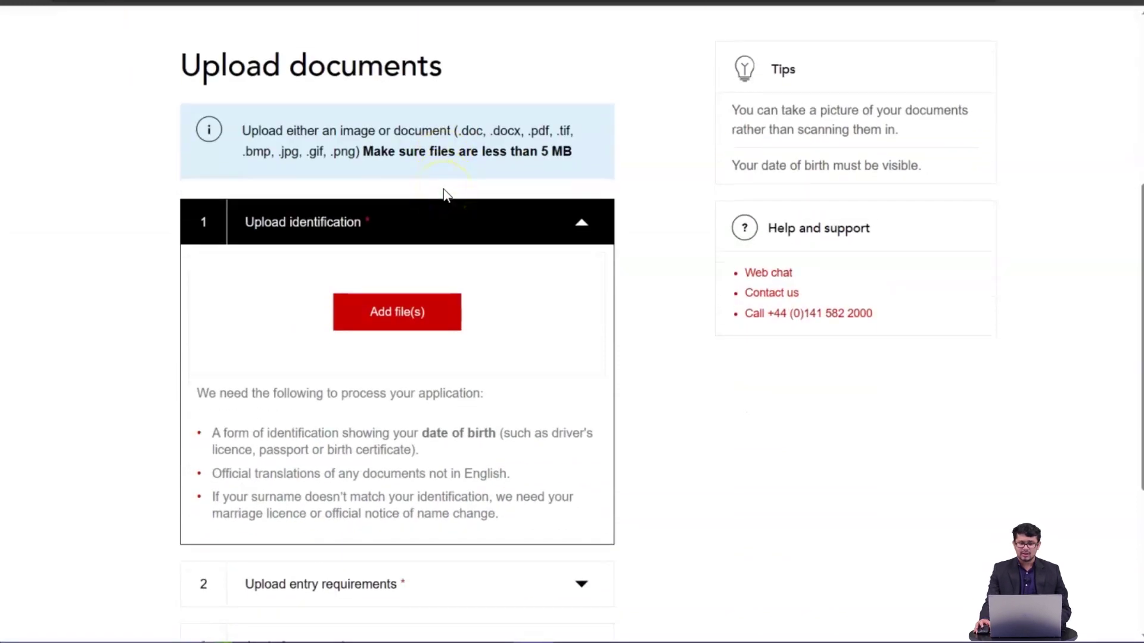
{"action": "scroll", "coordinate": [443, 190], "scroll_direction": "down", "scroll_amount": 2}
{"action": "scroll", "coordinate": [444, 194], "scroll_direction": "up", "scroll_amount": 2}
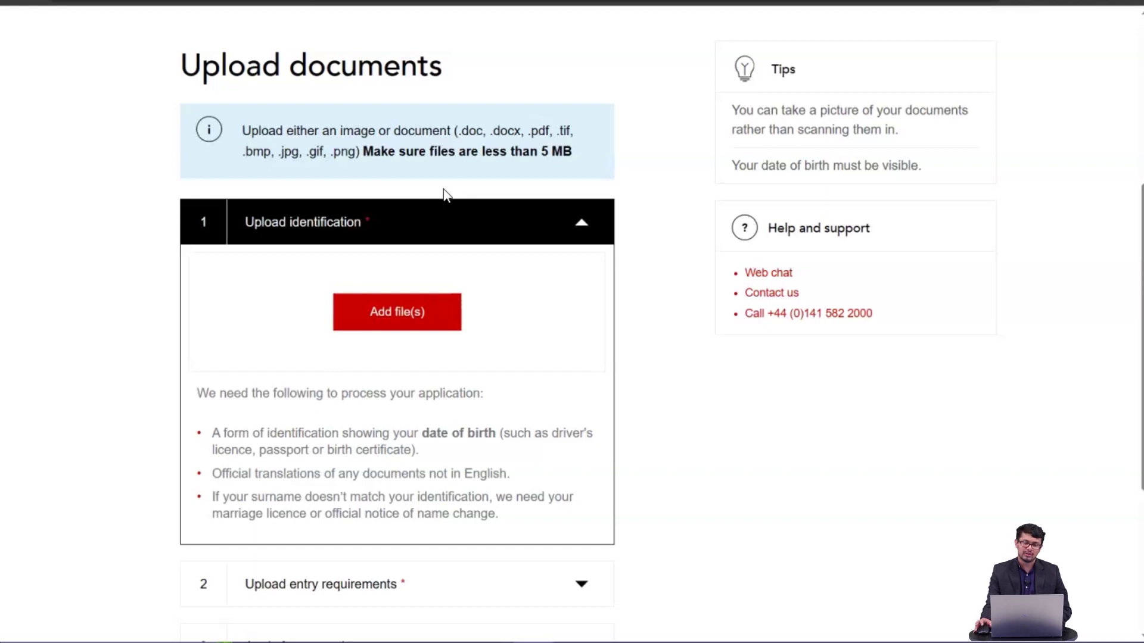
{"action": "scroll", "coordinate": [463, 314], "scroll_direction": "down", "scroll_amount": 2}
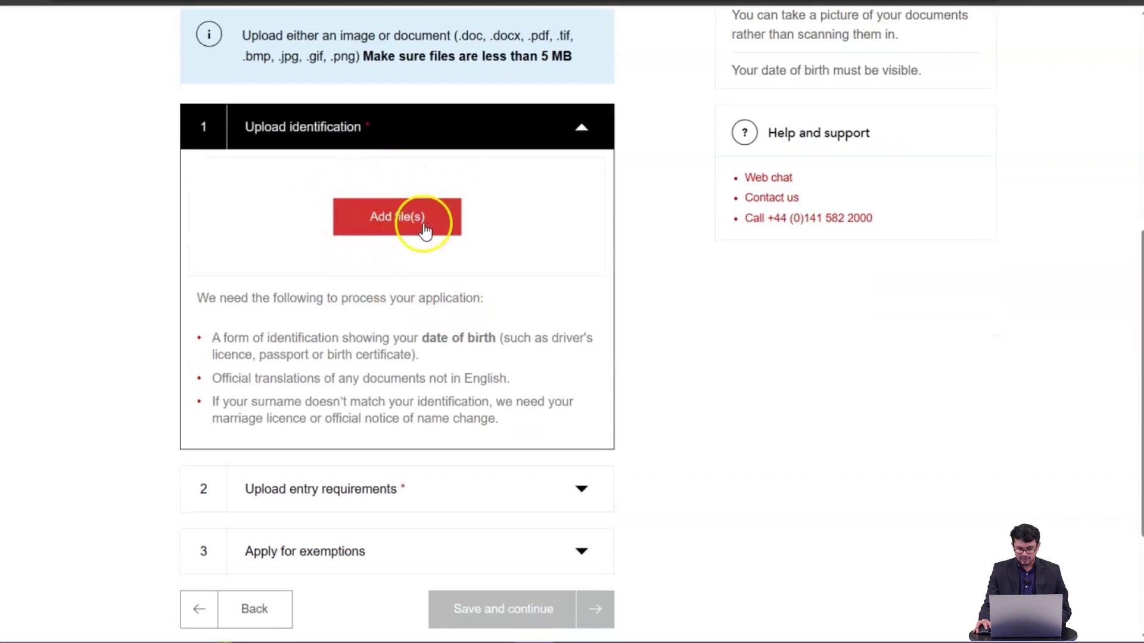
{"action": "left_click", "coordinate": [403, 226]}
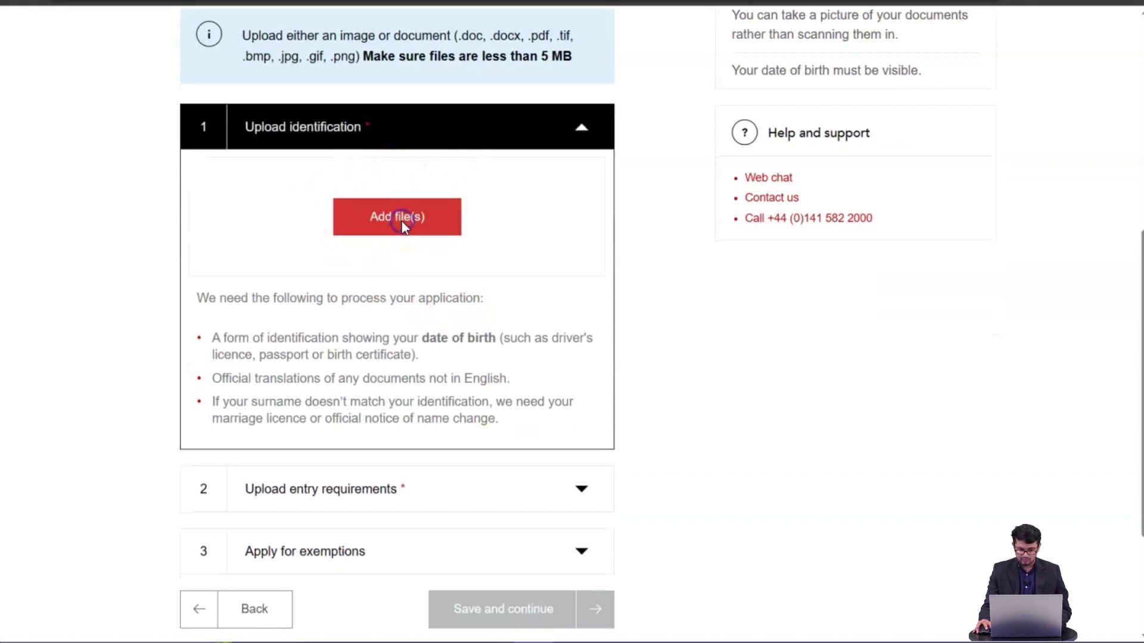
{"action": "left_click", "coordinate": [30, 73]}
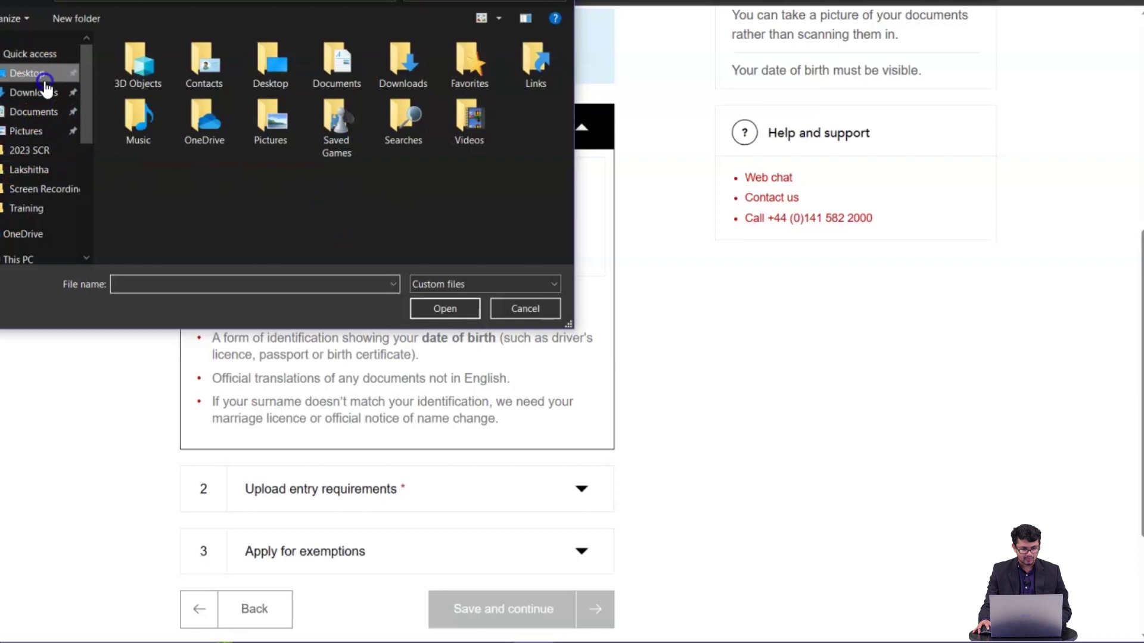
{"action": "double_click", "coordinate": [148, 84]}
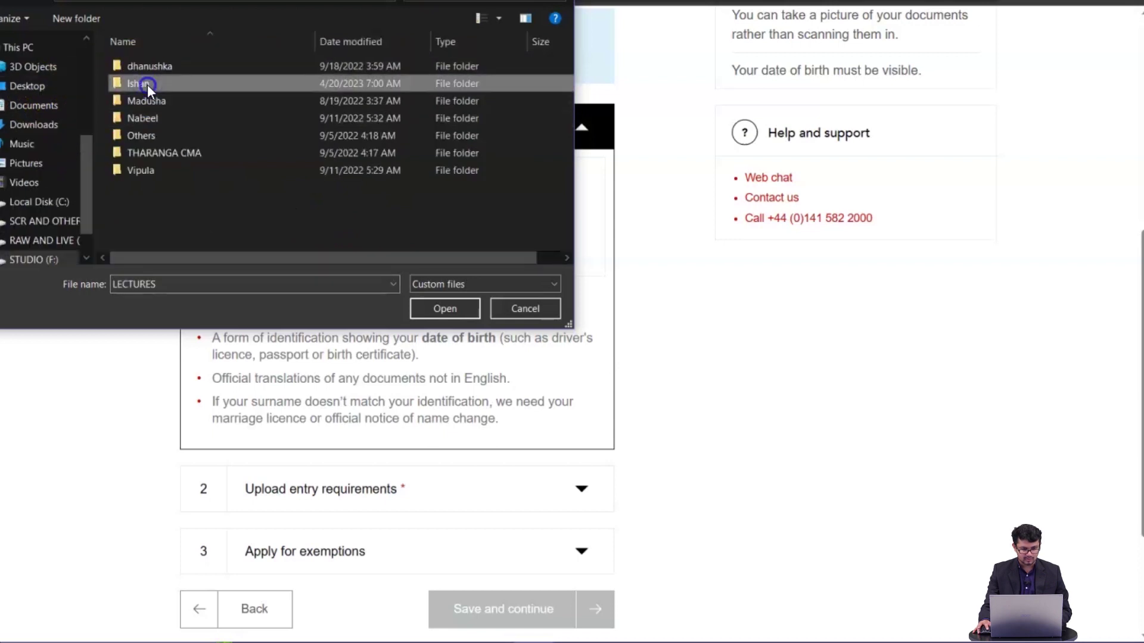
{"action": "double_click", "coordinate": [148, 84]}
{"action": "left_click", "coordinate": [144, 112]}
{"action": "double_click", "coordinate": [144, 113]}
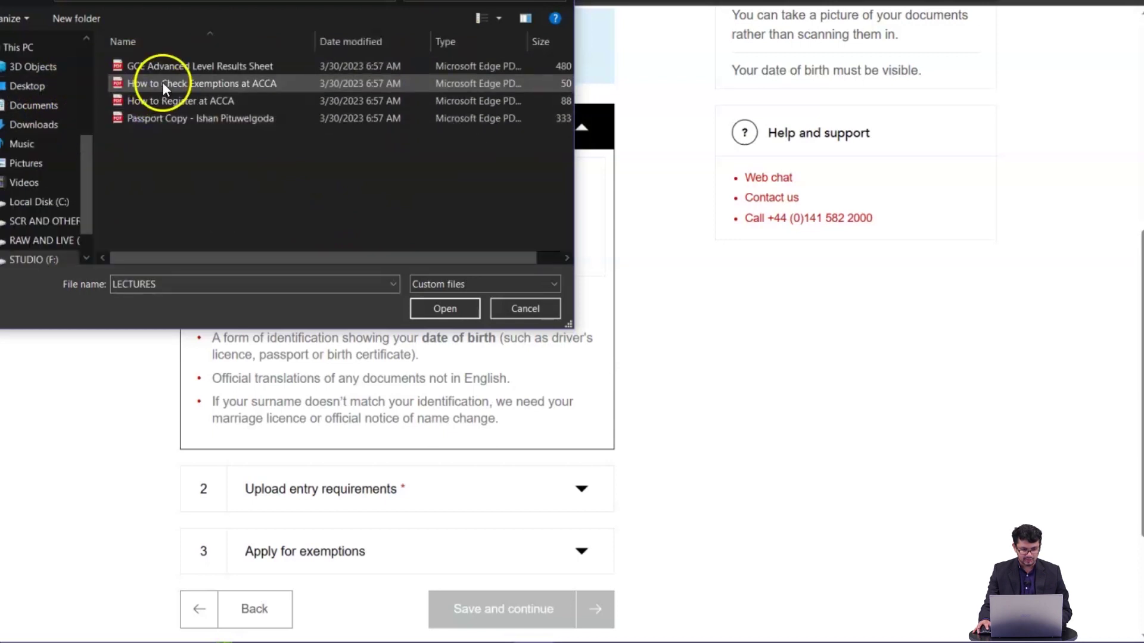
{"action": "left_click", "coordinate": [166, 118]}
{"action": "left_click", "coordinate": [429, 308]}
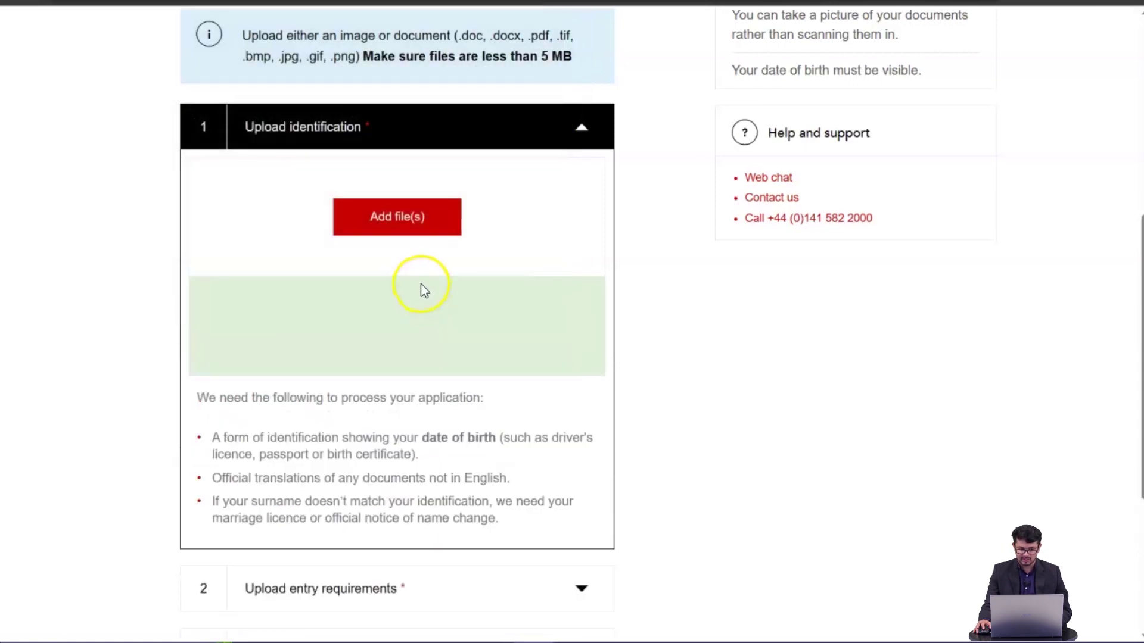
{"action": "scroll", "coordinate": [422, 264], "scroll_direction": "down", "scroll_amount": 3}
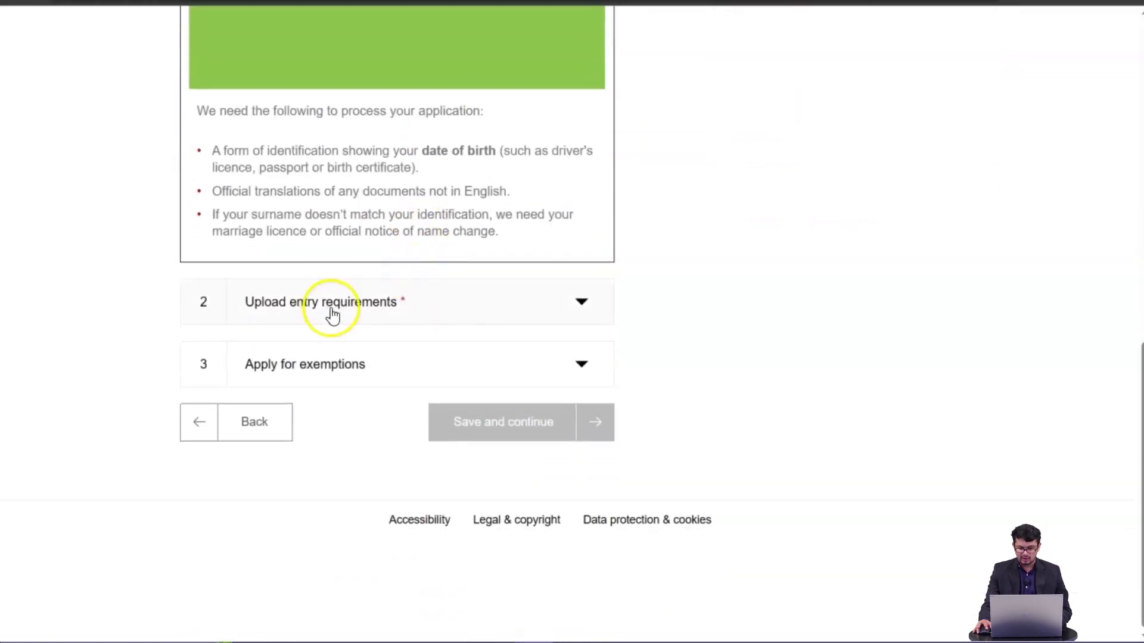
{"action": "left_click", "coordinate": [329, 314]}
- Upload GCE Advanced Level Results Sheet.pdf as the entry-requirements document and save the uploads
{"action": "left_click", "coordinate": [405, 169]}
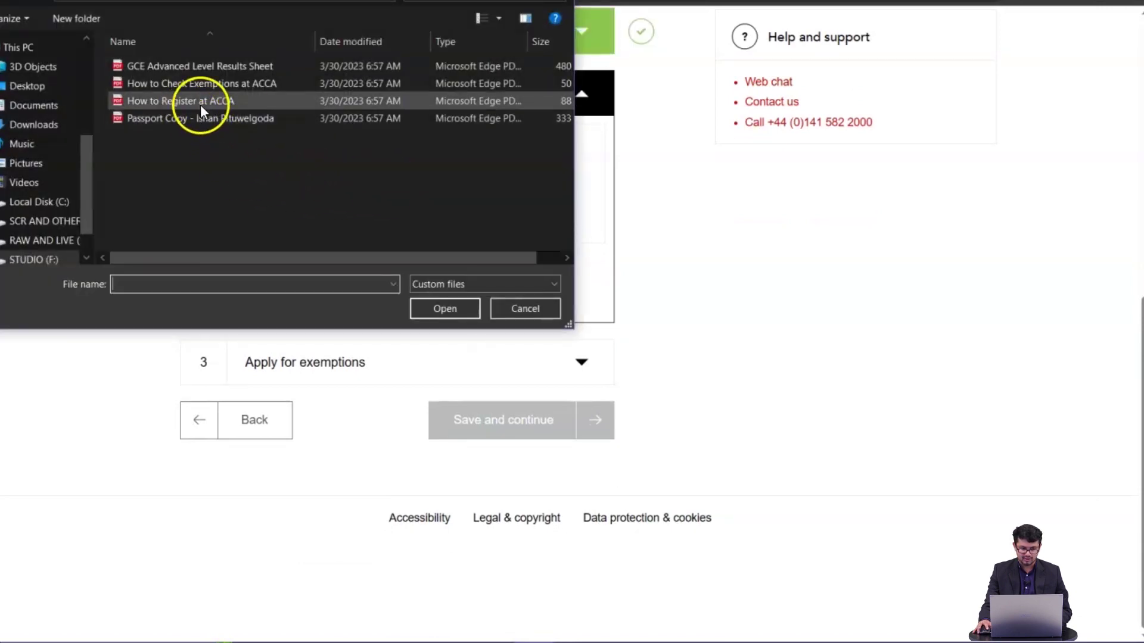
{"action": "left_click", "coordinate": [230, 66]}
{"action": "left_click", "coordinate": [430, 309]}
{"action": "left_click", "coordinate": [400, 361]}
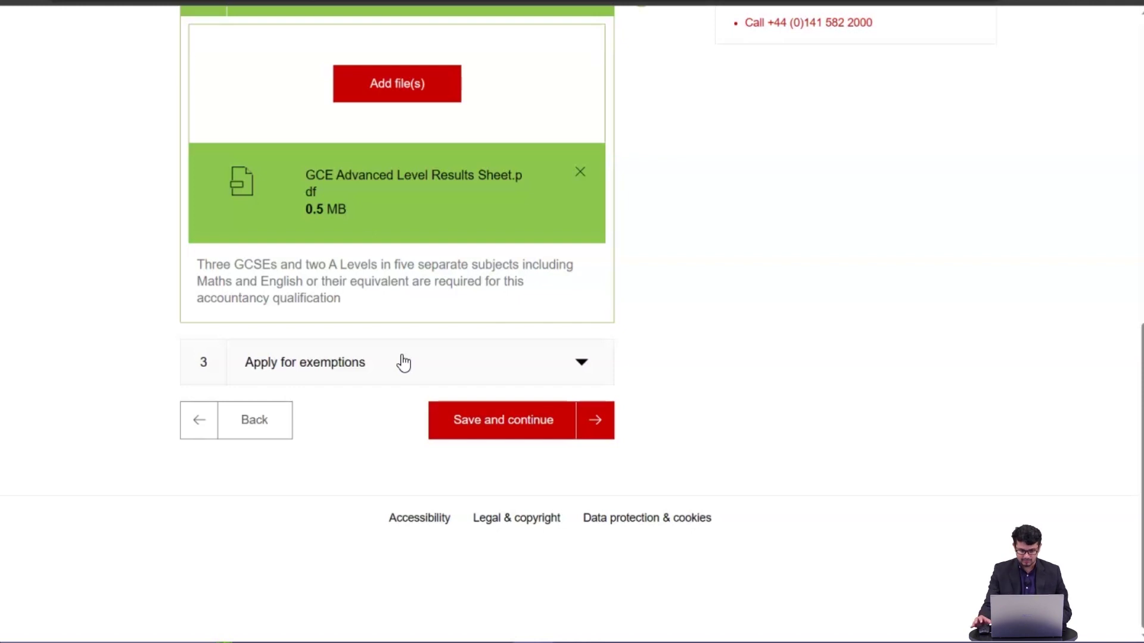
{"action": "scroll", "coordinate": [476, 375], "scroll_direction": "up", "scroll_amount": 3}
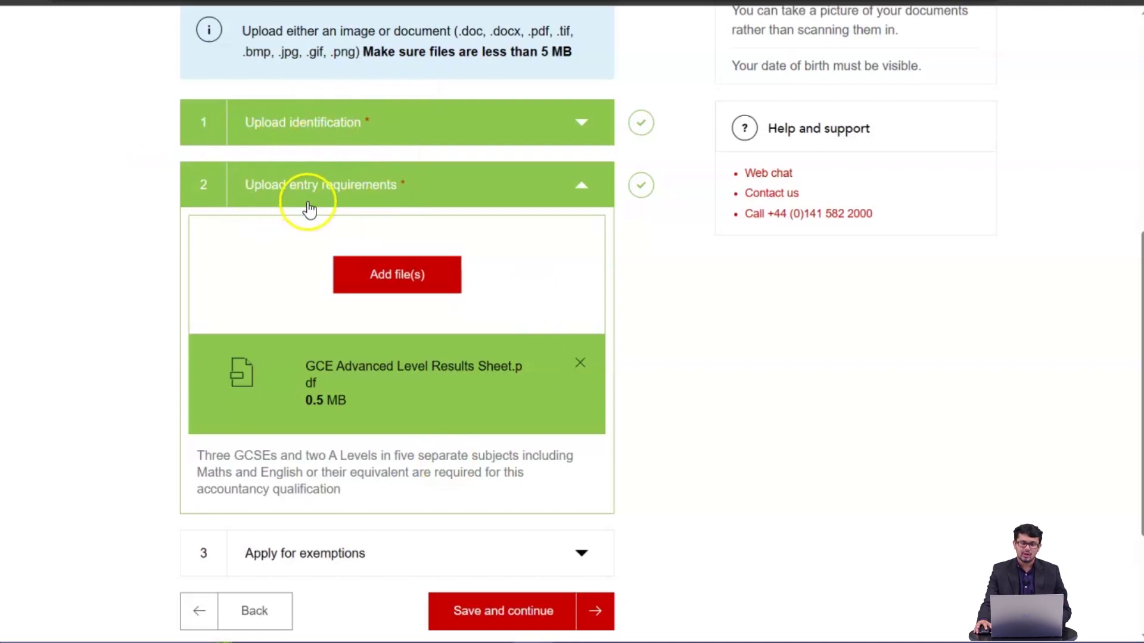
{"action": "scroll", "coordinate": [375, 310], "scroll_direction": "down", "scroll_amount": 2}
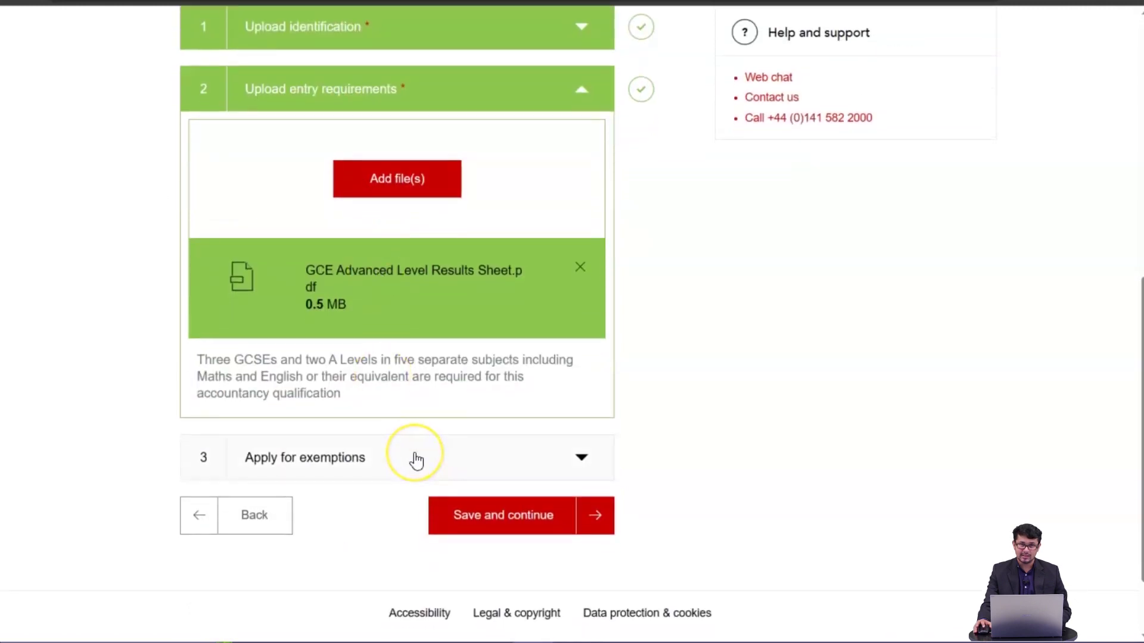
{"action": "left_click", "coordinate": [562, 519]}
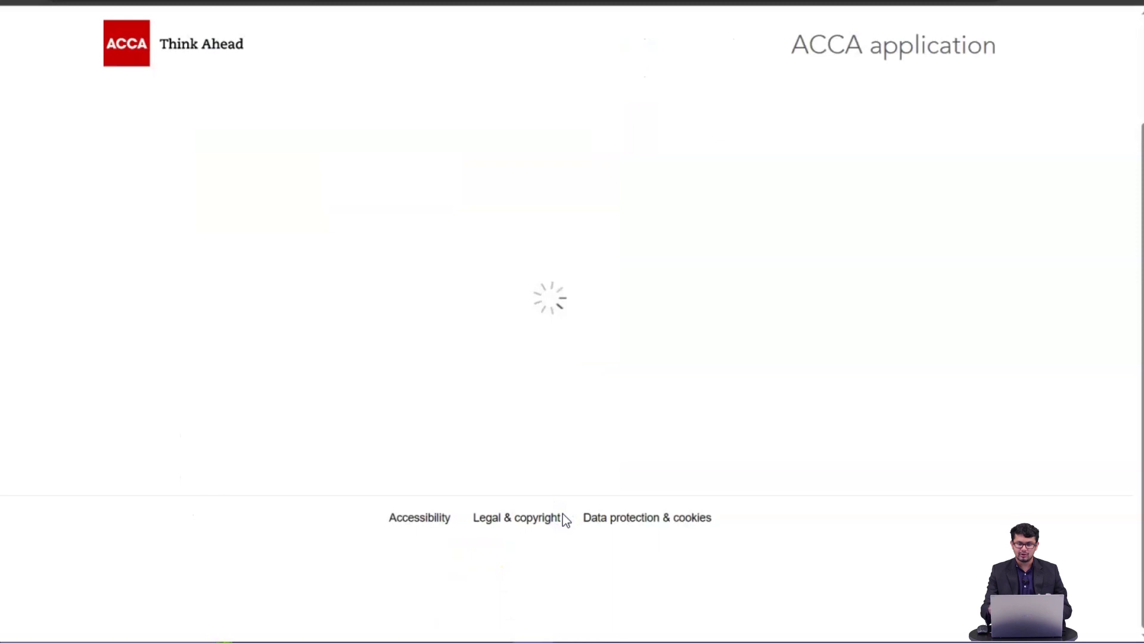
- Review the summary: ACCA Qualification, an empty registration code field and the £45.00 registration fee
{"action": "left_click", "coordinate": [495, 382]}
{"action": "scroll", "coordinate": [498, 388], "scroll_direction": "down", "scroll_amount": 2}
{"action": "scroll", "coordinate": [498, 388], "scroll_direction": "down", "scroll_amount": 6}
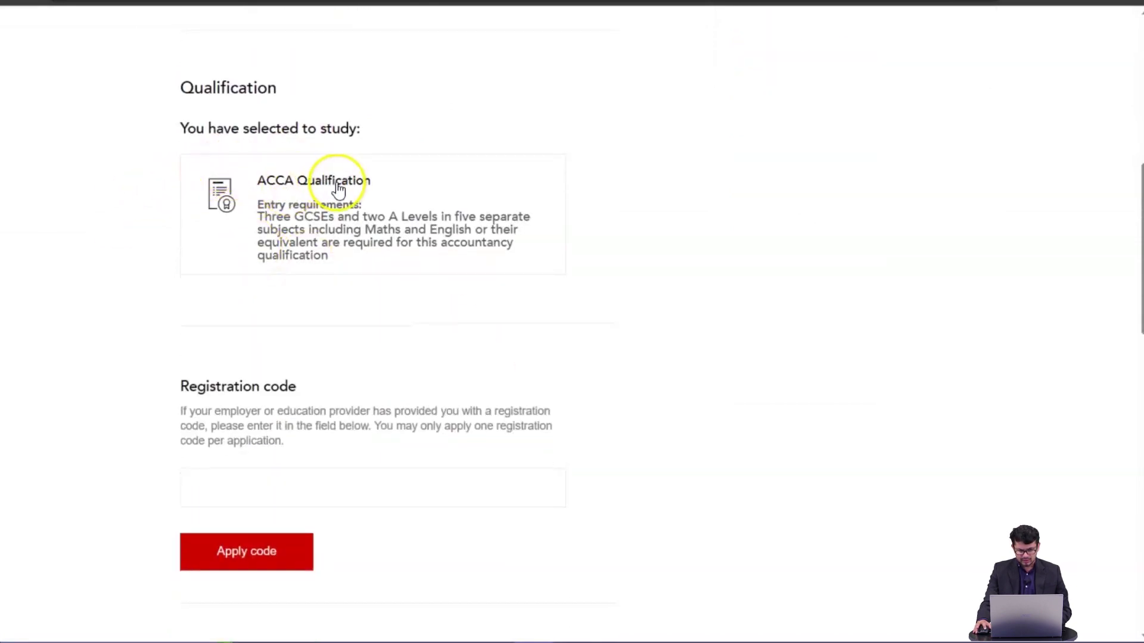
{"action": "scroll", "coordinate": [423, 206], "scroll_direction": "down", "scroll_amount": 2}
{"action": "left_click", "coordinate": [266, 397]}
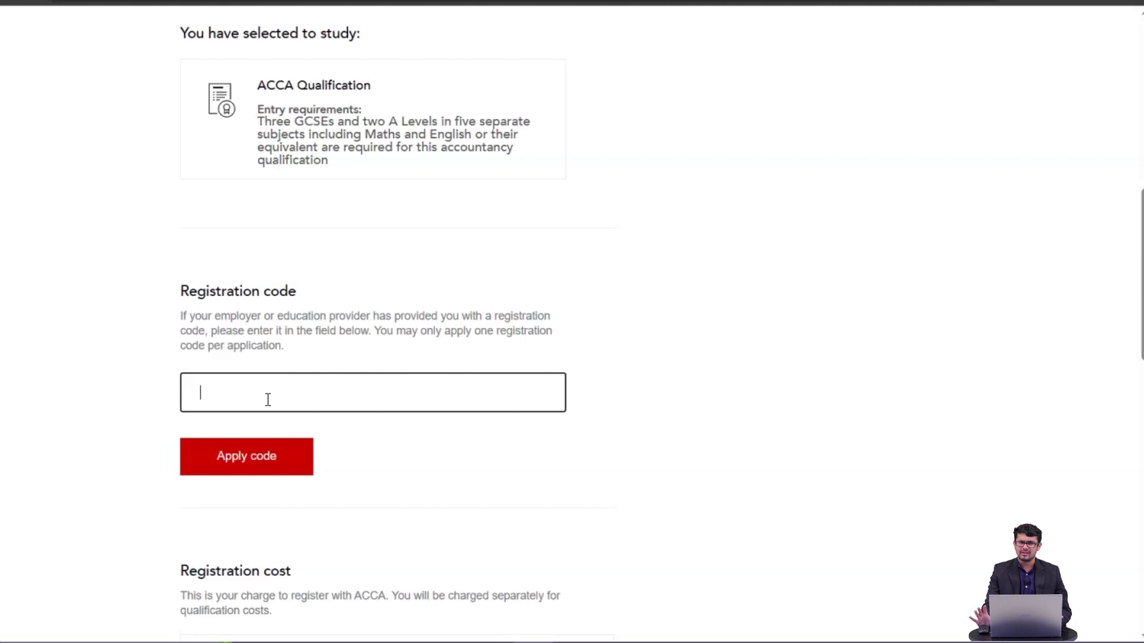
{"action": "left_click", "coordinate": [260, 395]}
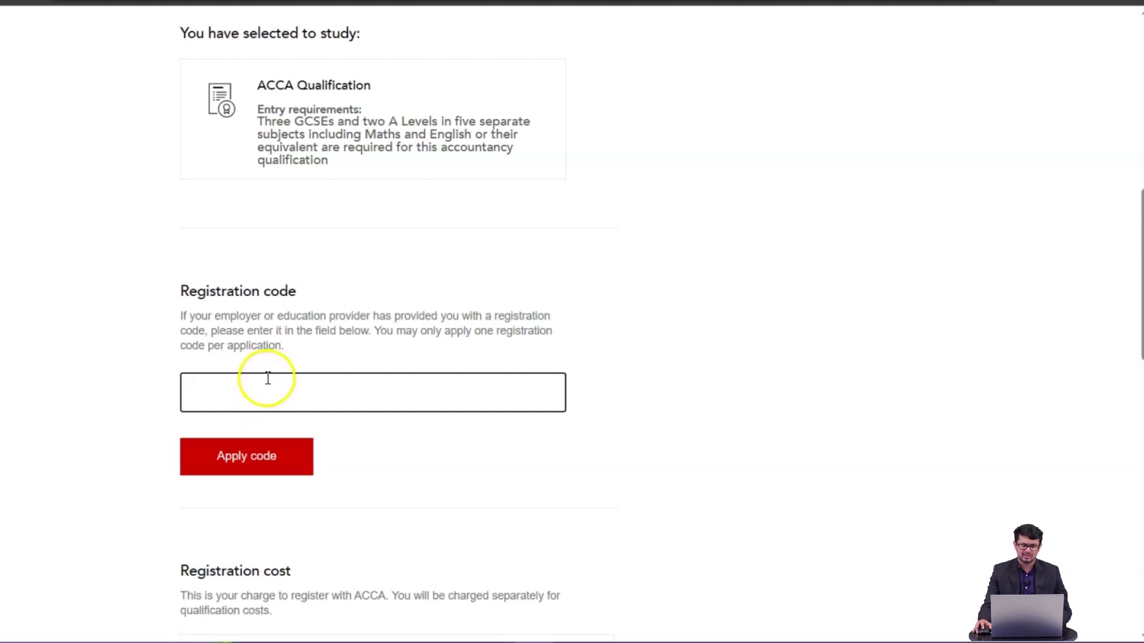
{"action": "scroll", "coordinate": [266, 378], "scroll_direction": "down", "scroll_amount": 3}
{"action": "scroll", "coordinate": [268, 375], "scroll_direction": "down", "scroll_amount": 3}
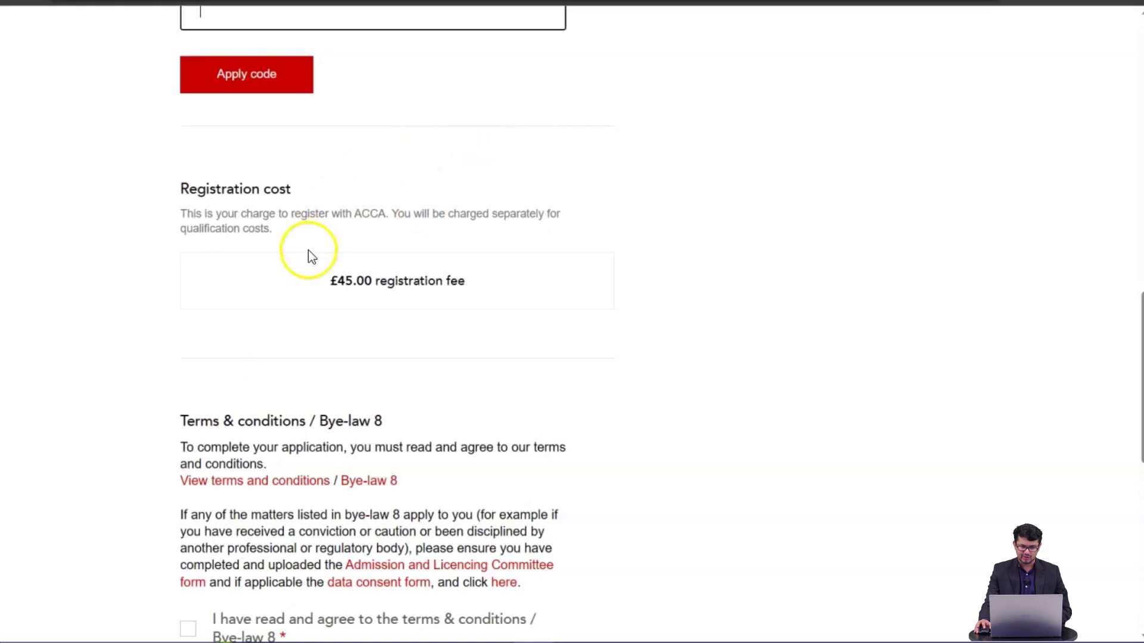
{"action": "scroll", "coordinate": [309, 250], "scroll_direction": "down", "scroll_amount": 2}
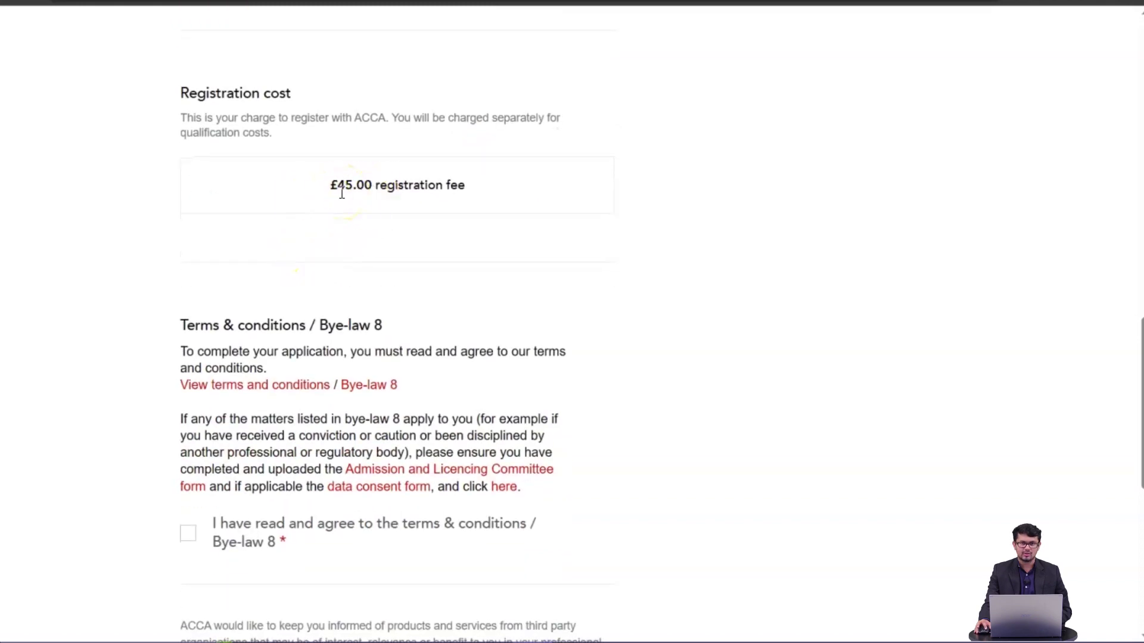
- Accept the terms & conditions / Bye-law 8, opt in to remain informed, and continue to payment
{"action": "scroll", "coordinate": [409, 202], "scroll_direction": "down", "scroll_amount": 3}
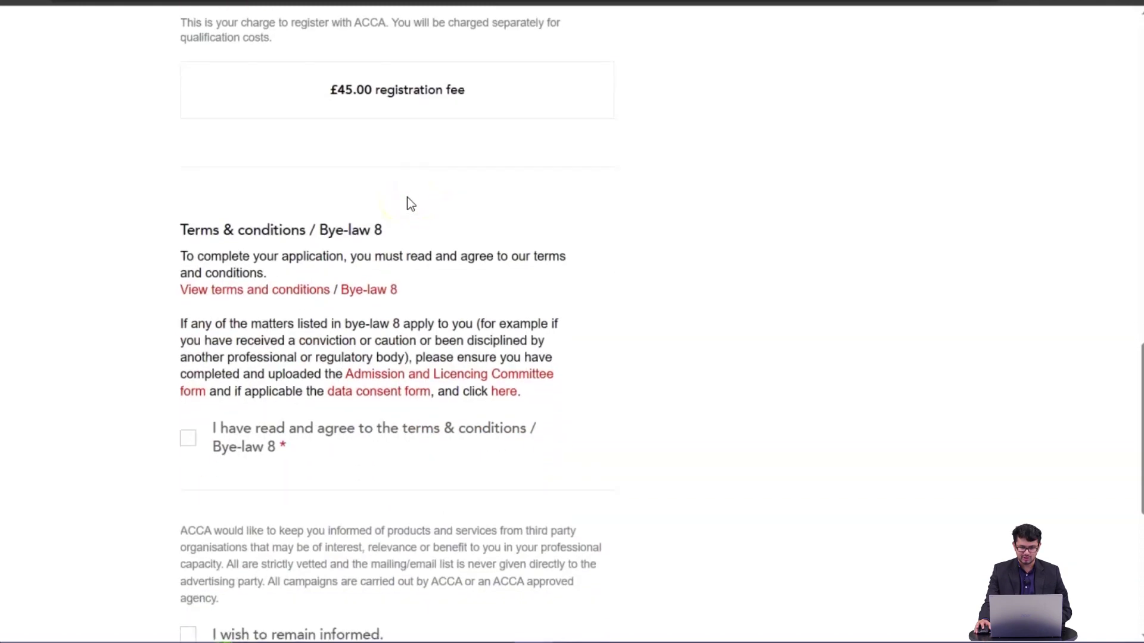
{"action": "left_click", "coordinate": [221, 340]}
{"action": "scroll", "coordinate": [214, 357], "scroll_direction": "down", "scroll_amount": 2}
{"action": "left_click", "coordinate": [188, 445]}
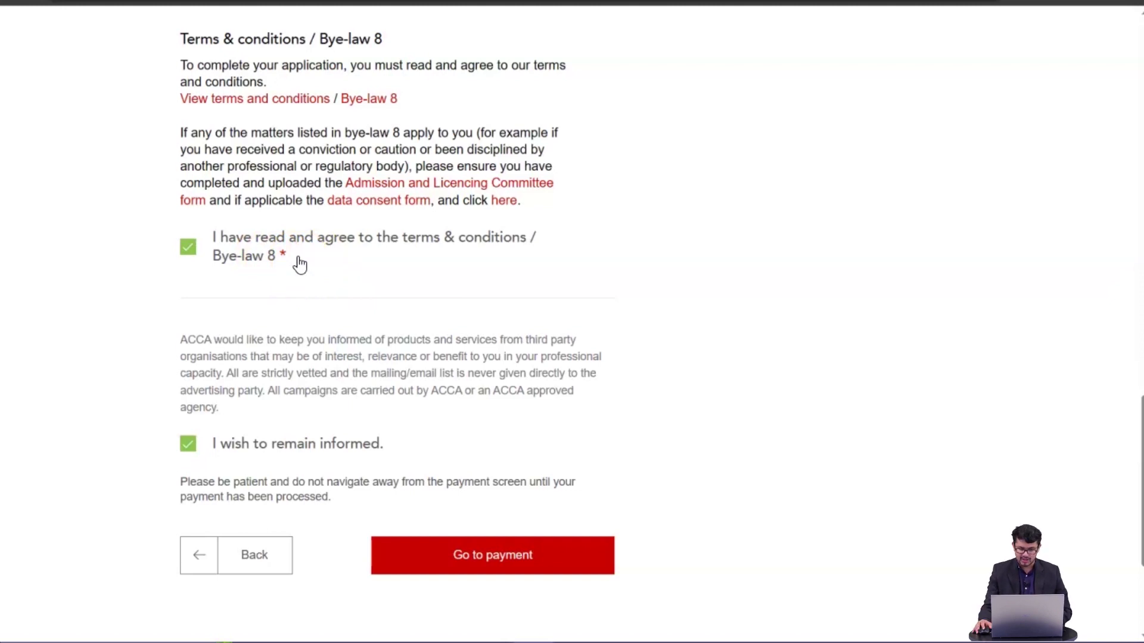
{"action": "scroll", "coordinate": [300, 264], "scroll_direction": "down", "scroll_amount": 2}
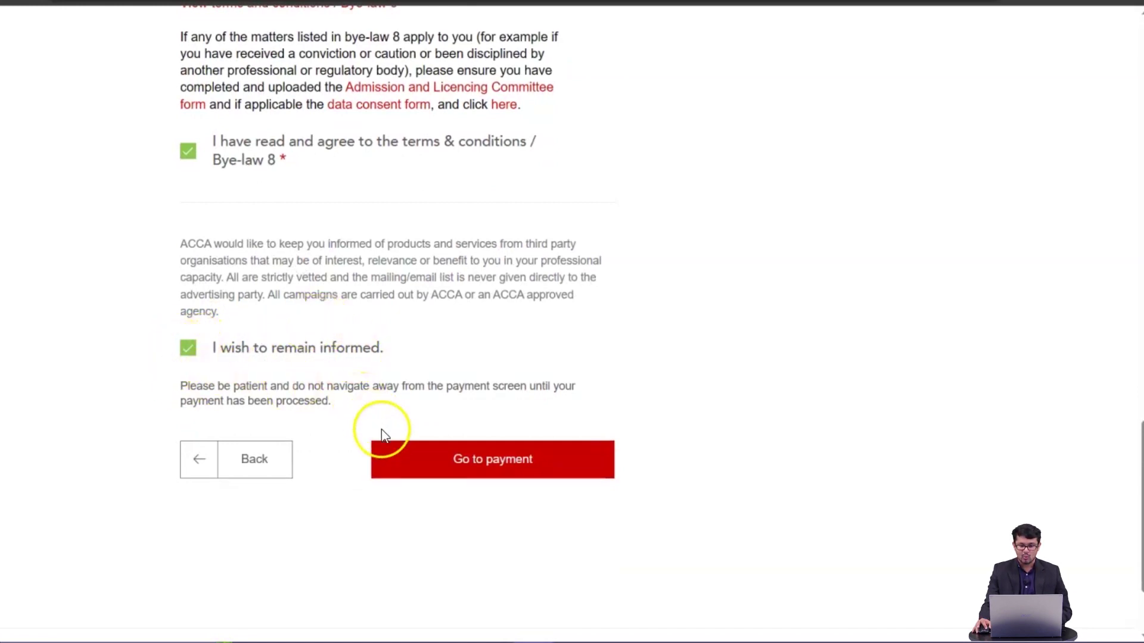
{"action": "left_click", "coordinate": [469, 464]}
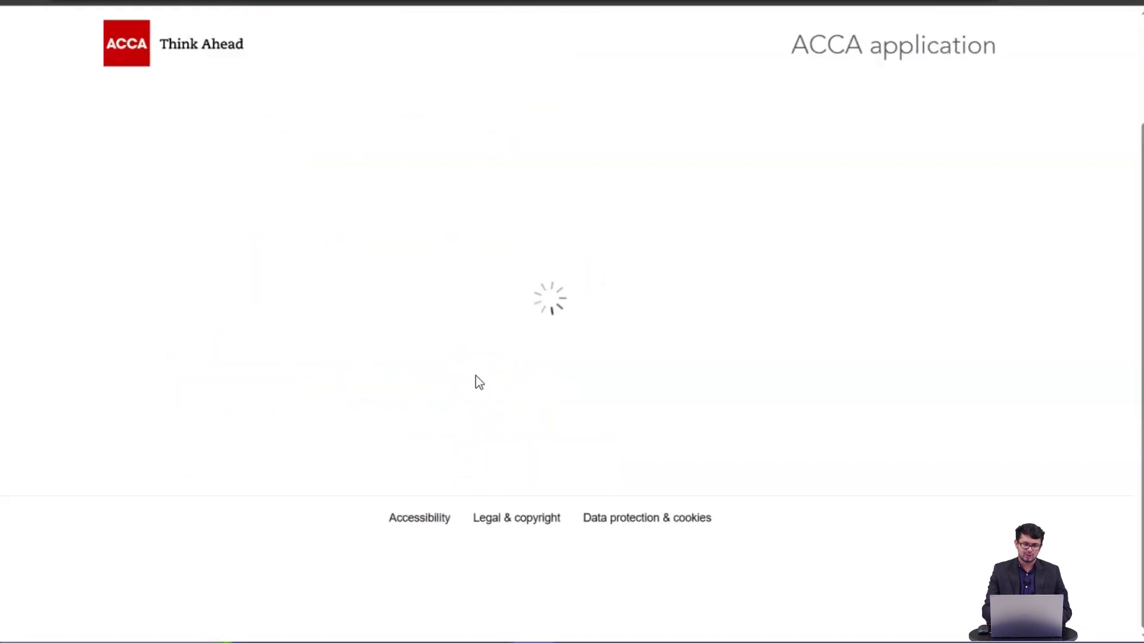
- Select Card Payment as the payment method to bring up the card details form for £45.00
{"action": "left_click", "coordinate": [489, 299]}
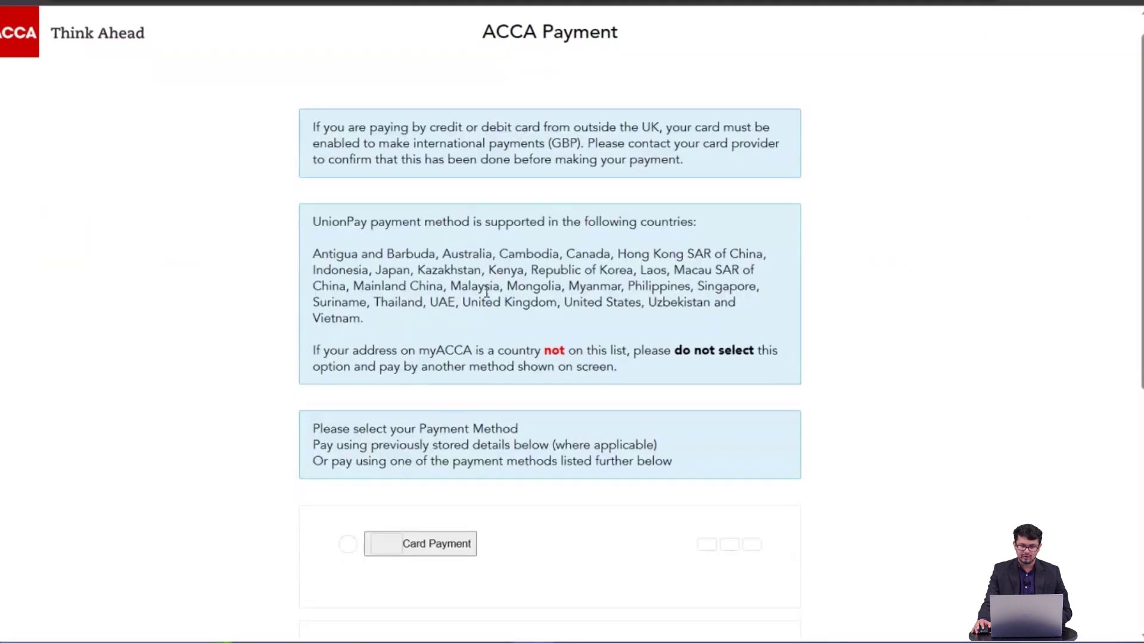
{"action": "scroll", "coordinate": [485, 292], "scroll_direction": "down", "scroll_amount": 5}
{"action": "scroll", "coordinate": [437, 268], "scroll_direction": "down", "scroll_amount": 2}
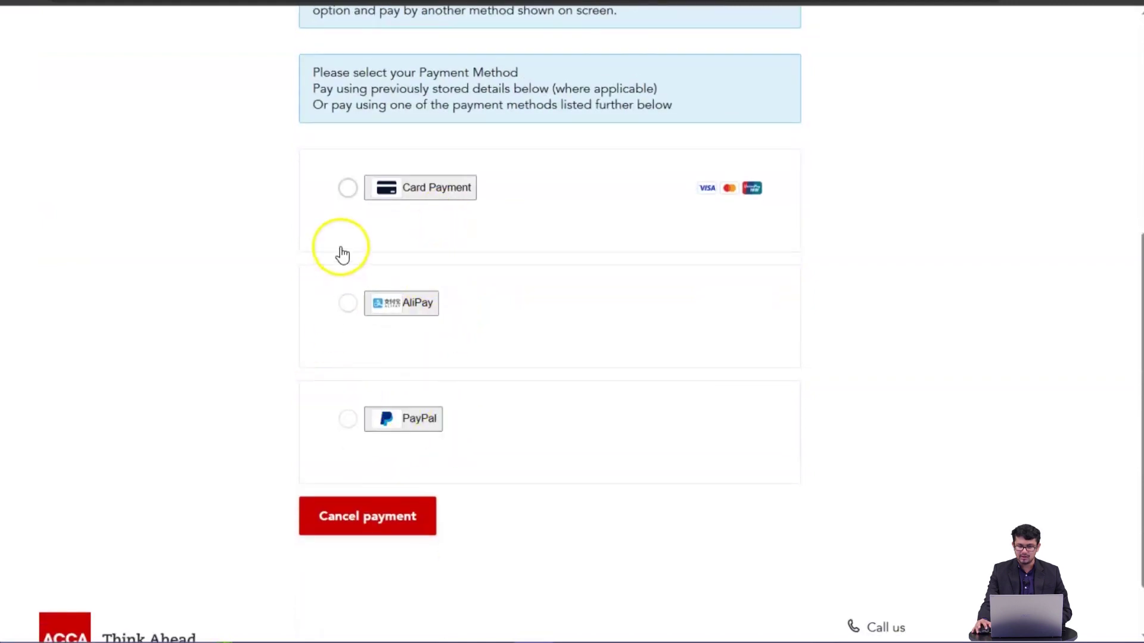
{"action": "left_click", "coordinate": [348, 197]}
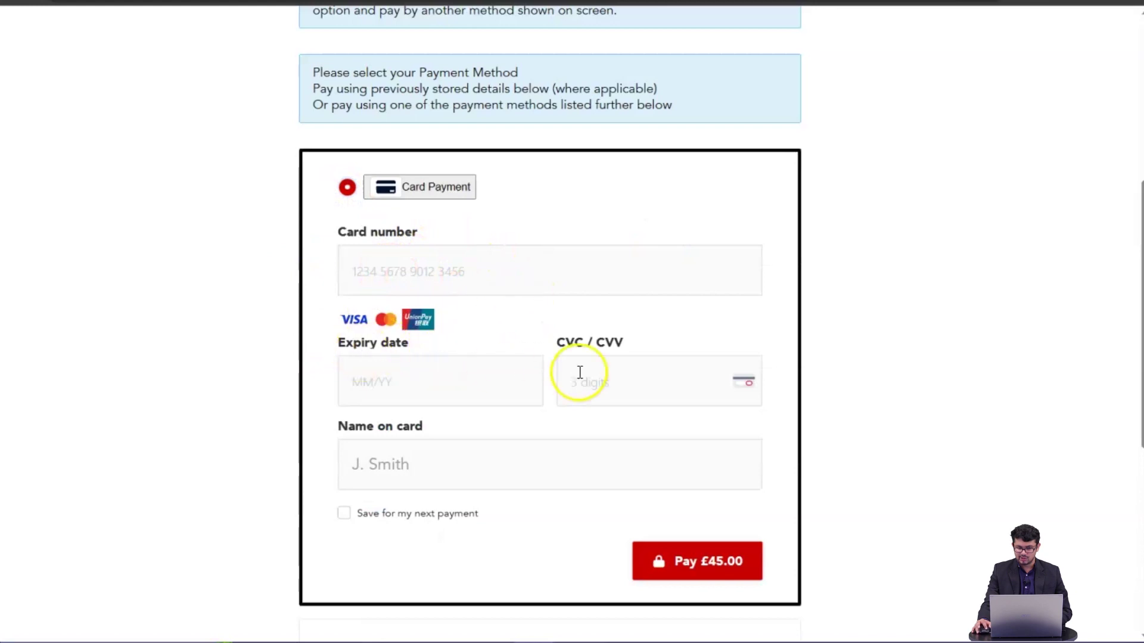
{"action": "scroll", "coordinate": [731, 485], "scroll_direction": "down", "scroll_amount": 3}
{"action": "scroll", "coordinate": [709, 369], "scroll_direction": "down", "scroll_amount": 2}
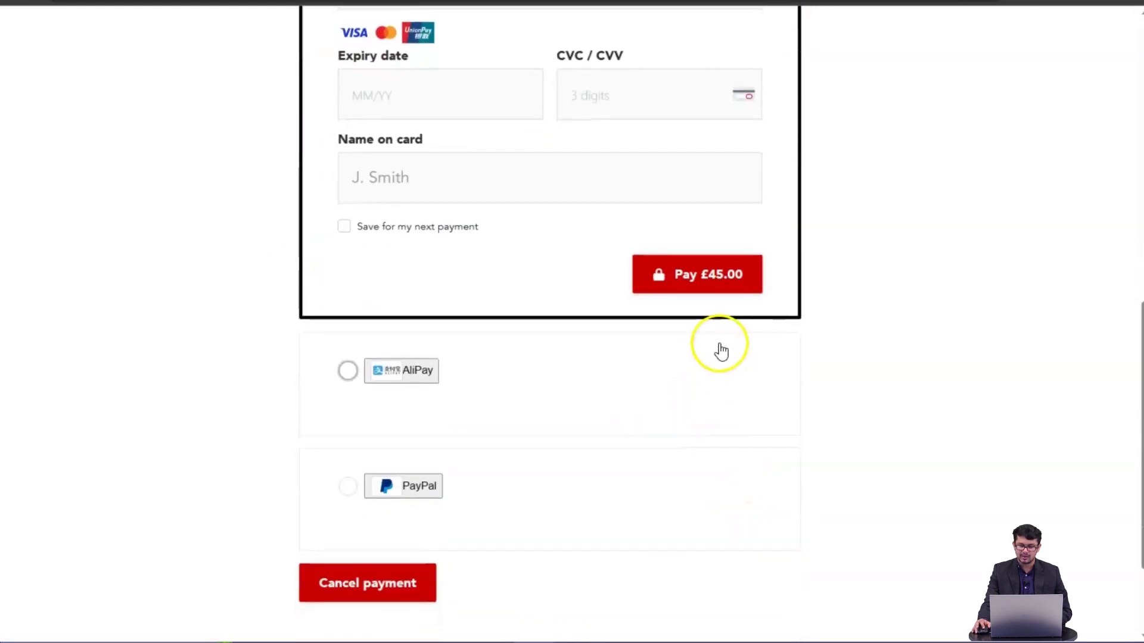
{"action": "scroll", "coordinate": [719, 349], "scroll_direction": "up", "scroll_amount": 10}
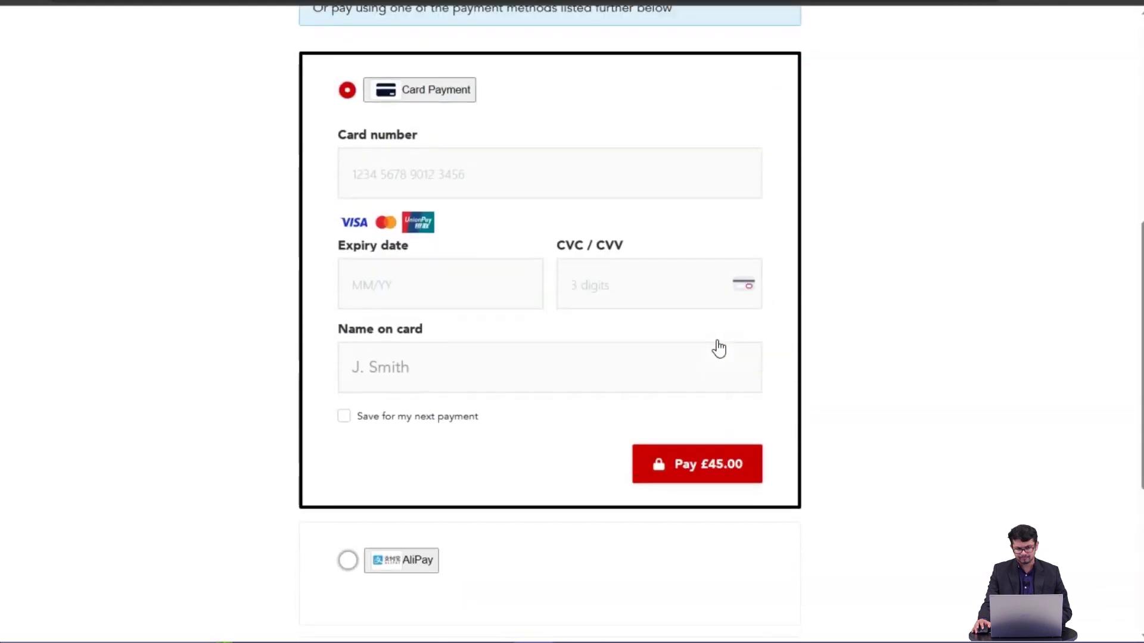